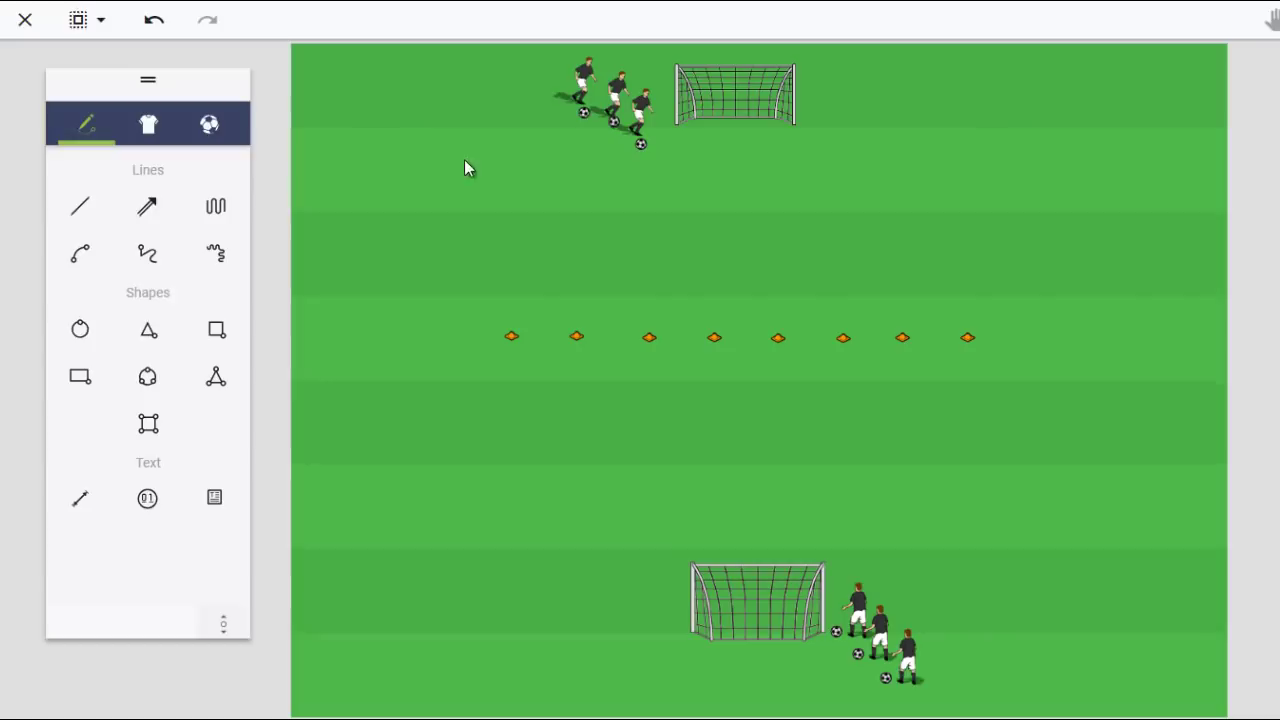
pyautogui.click(738, 92)
pyautogui.click(753, 627)
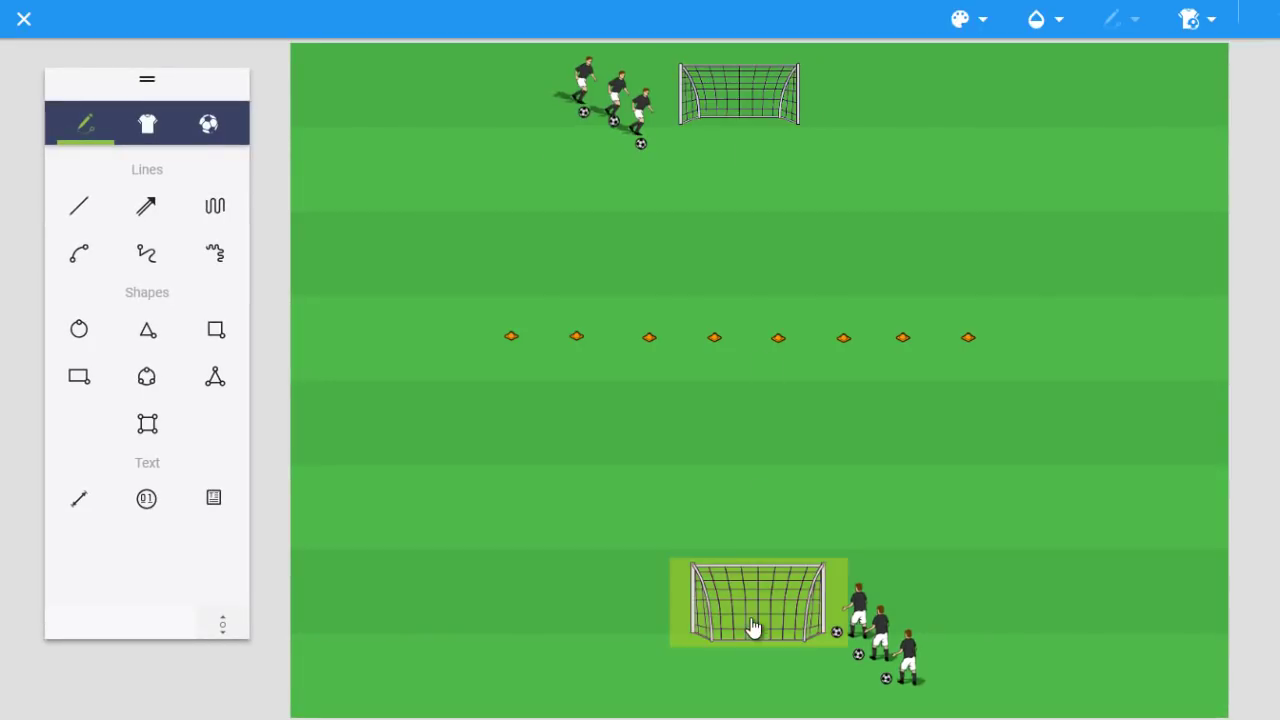
pyautogui.click(778, 340)
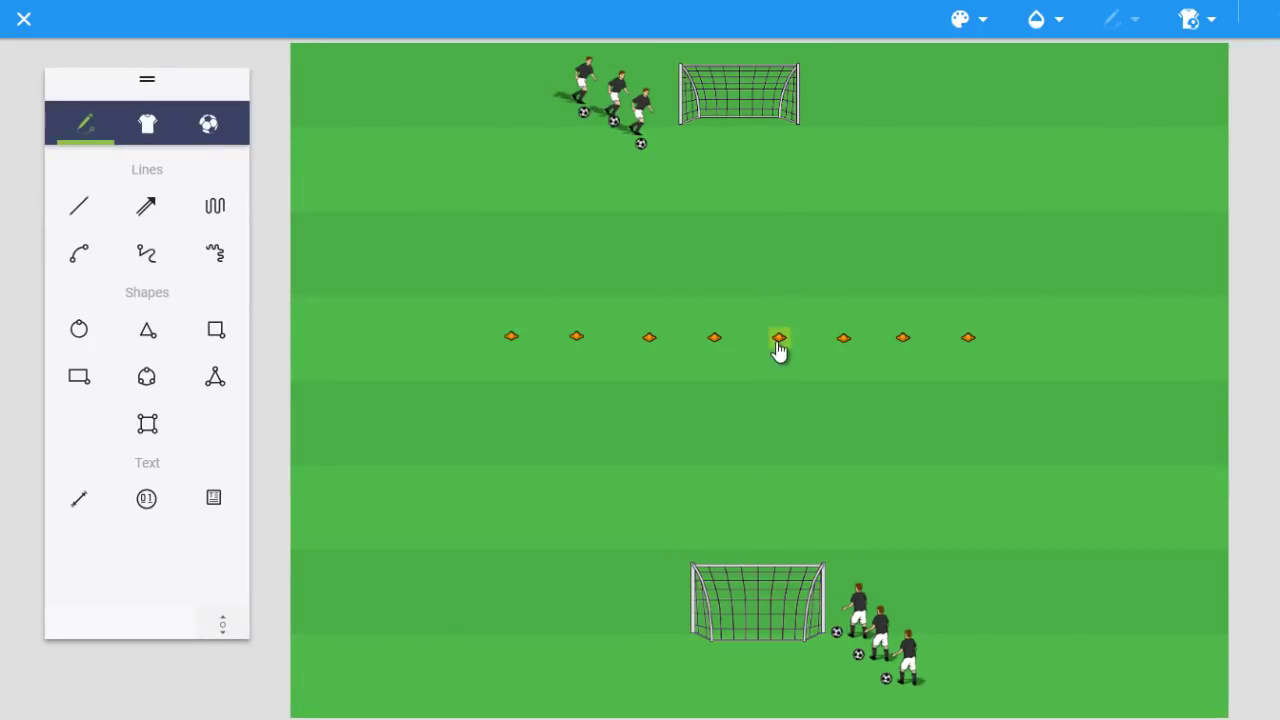
pyautogui.click(790, 86)
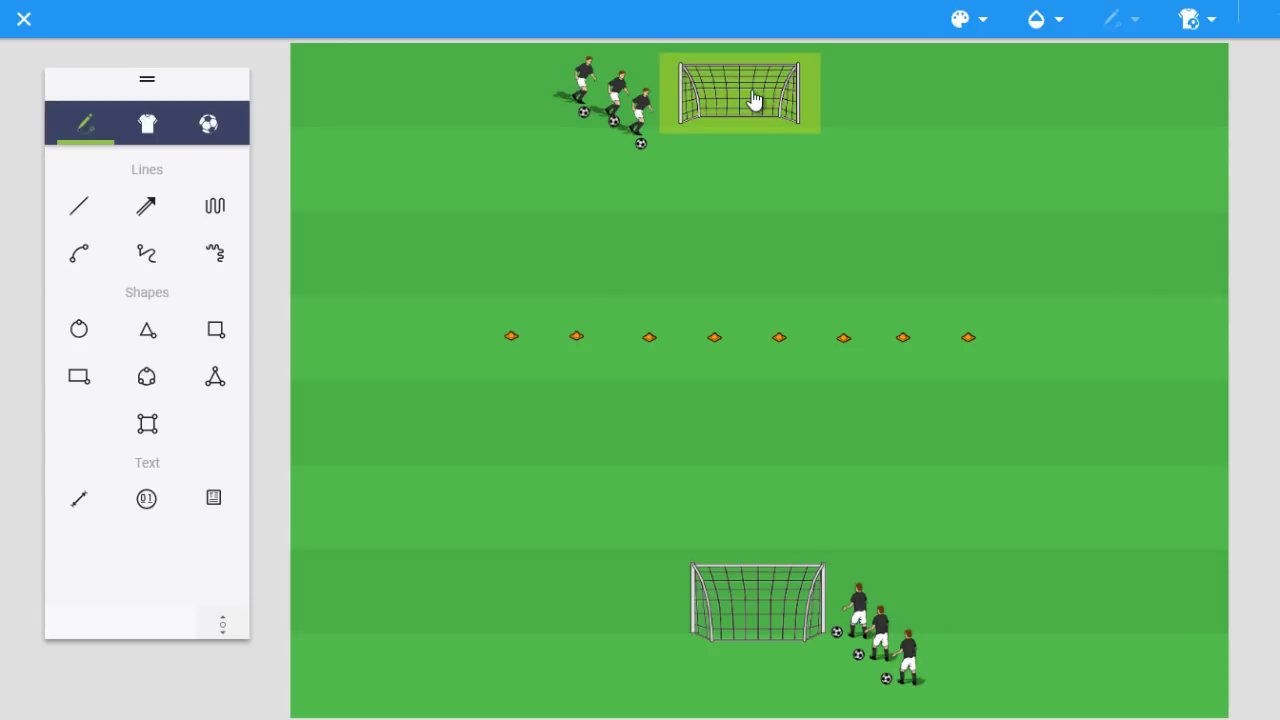
pyautogui.click(717, 341)
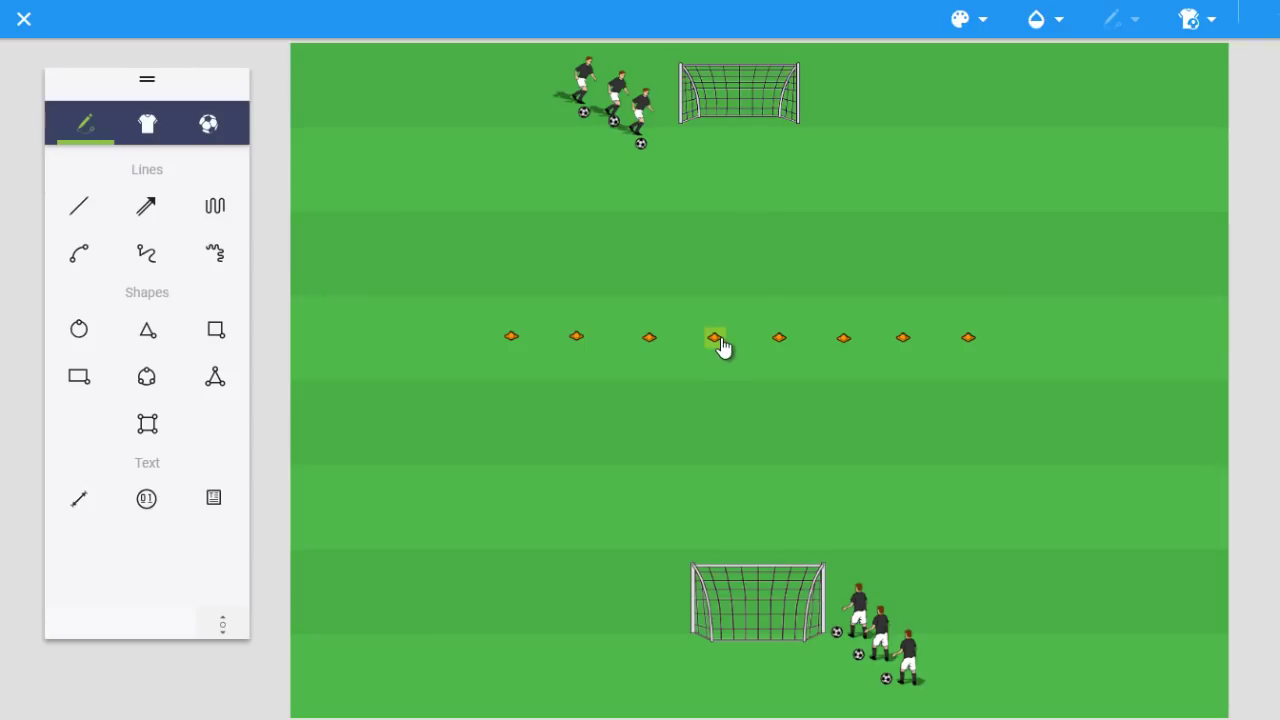
pyautogui.click(733, 596)
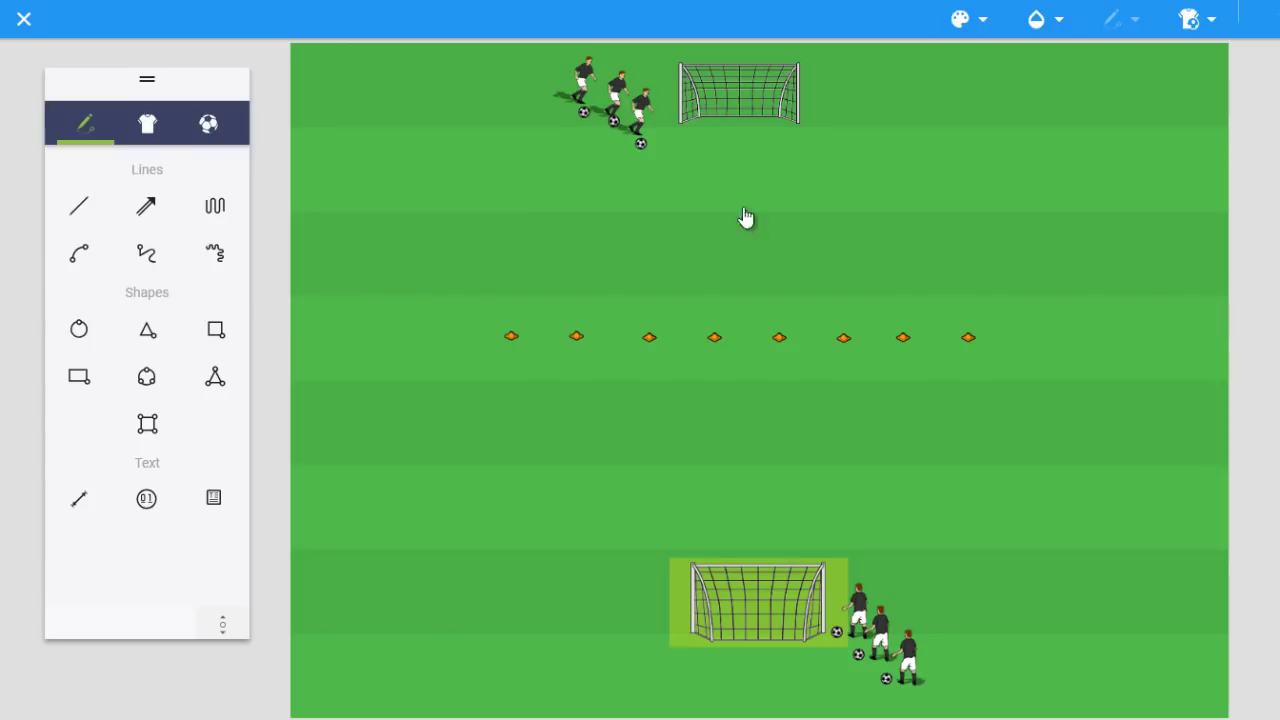
pyautogui.click(716, 342)
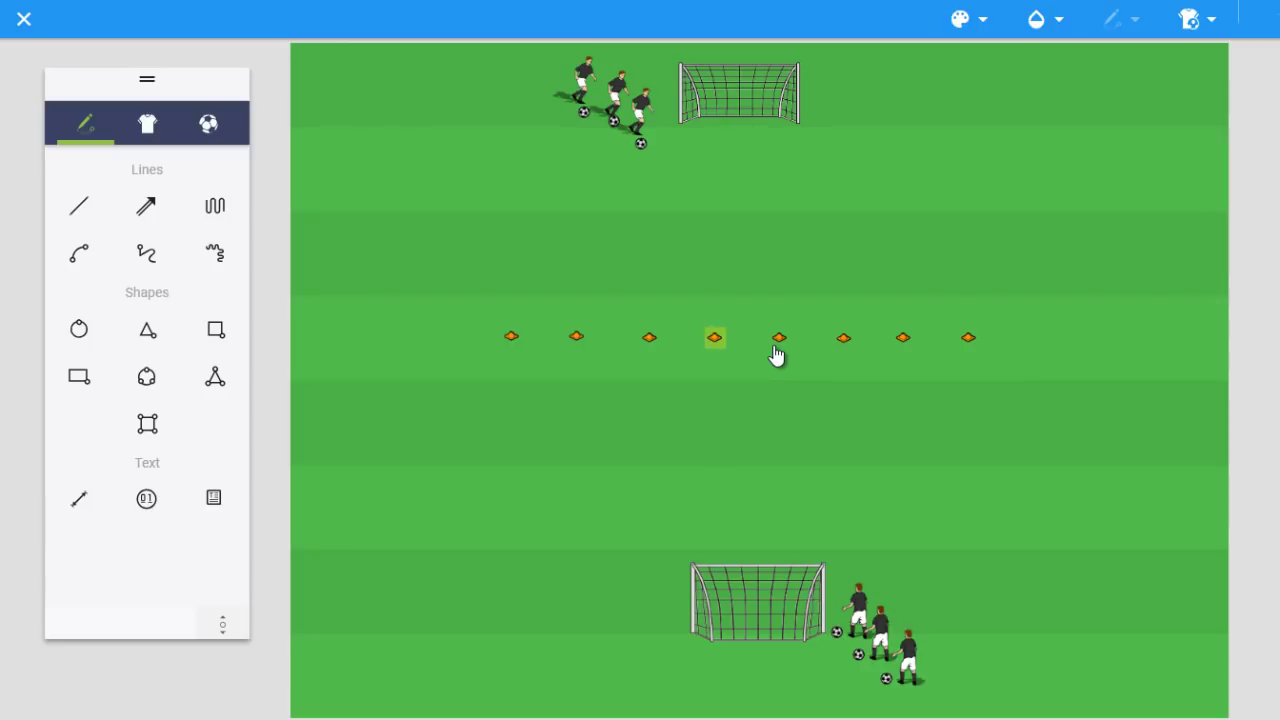
pyautogui.click(776, 89)
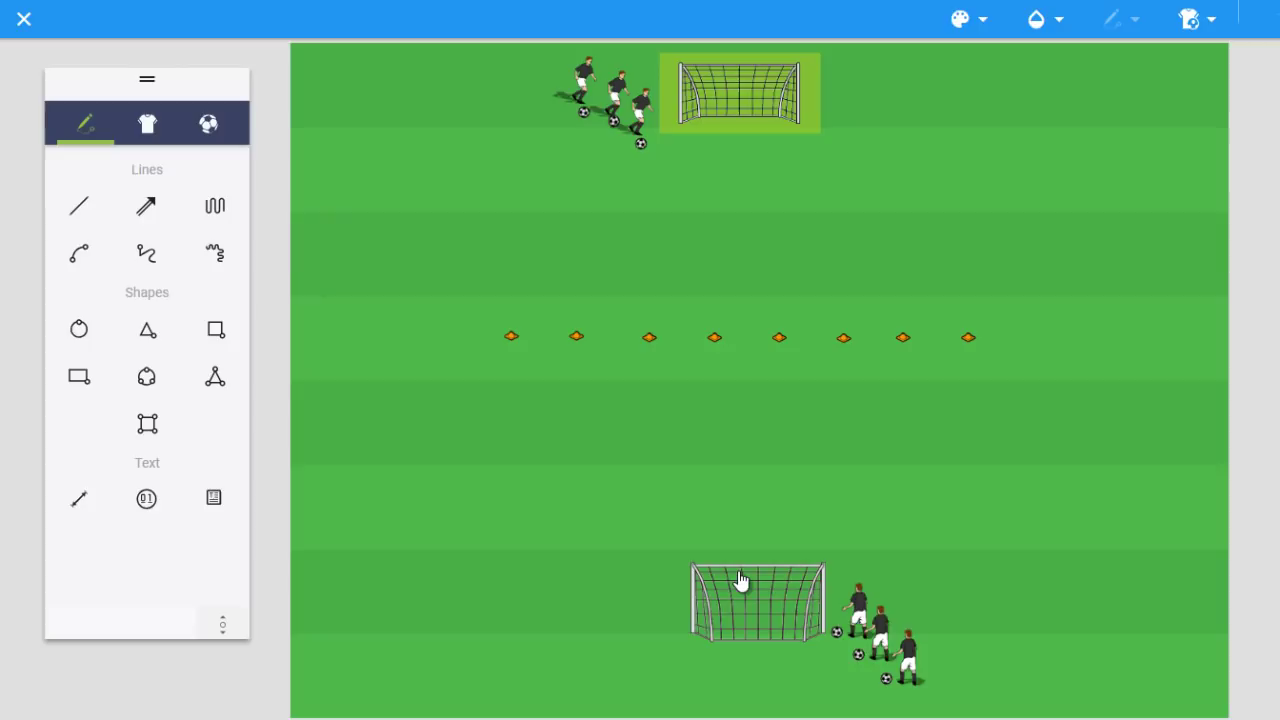
# Move the lower goal slightly left, away from the three players beside it, keeping it opposite the upper goal
pyautogui.moveTo(741, 580); pyautogui.dragTo(719, 587)
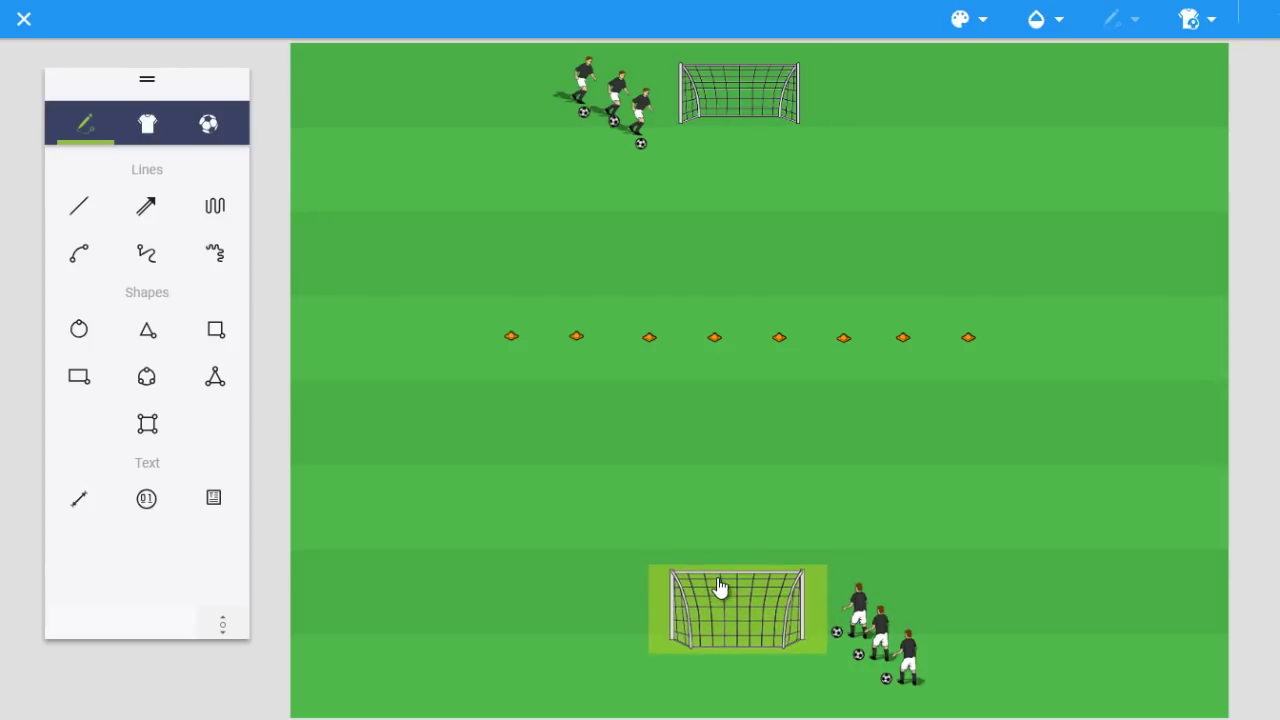
pyautogui.click(712, 98)
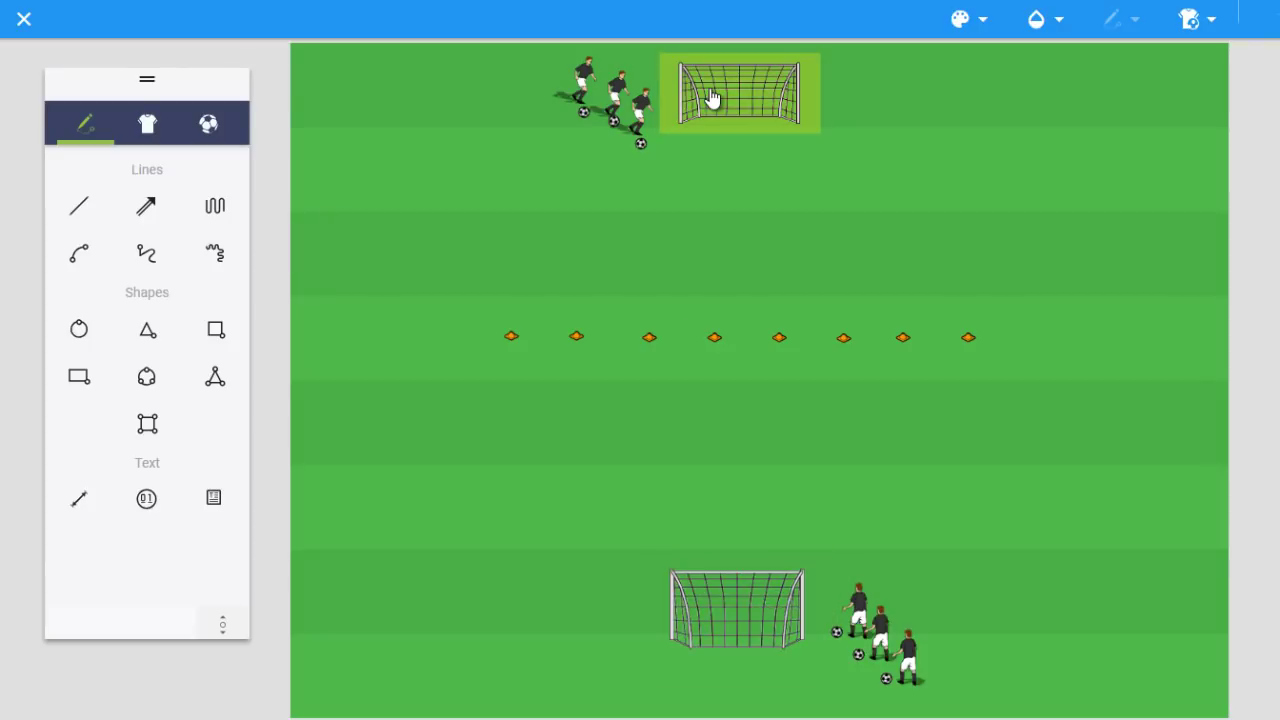
pyautogui.click(523, 341)
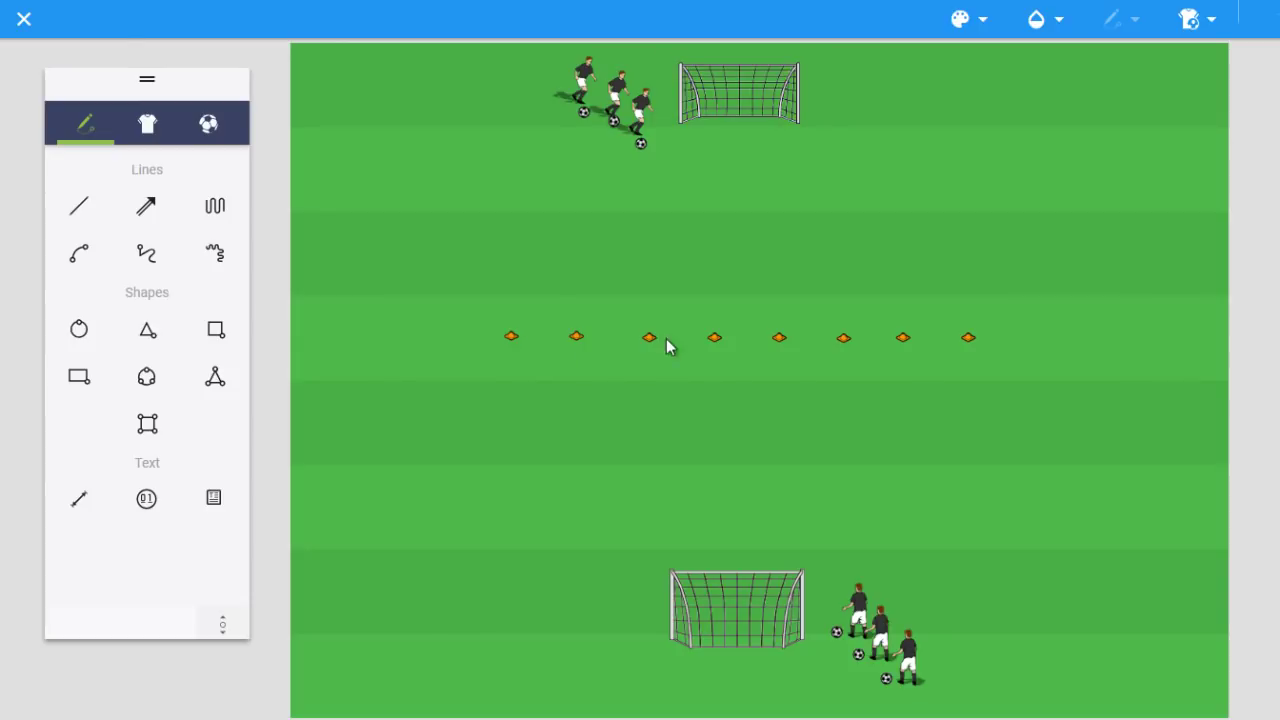
pyautogui.click(714, 337)
pyautogui.click(729, 92)
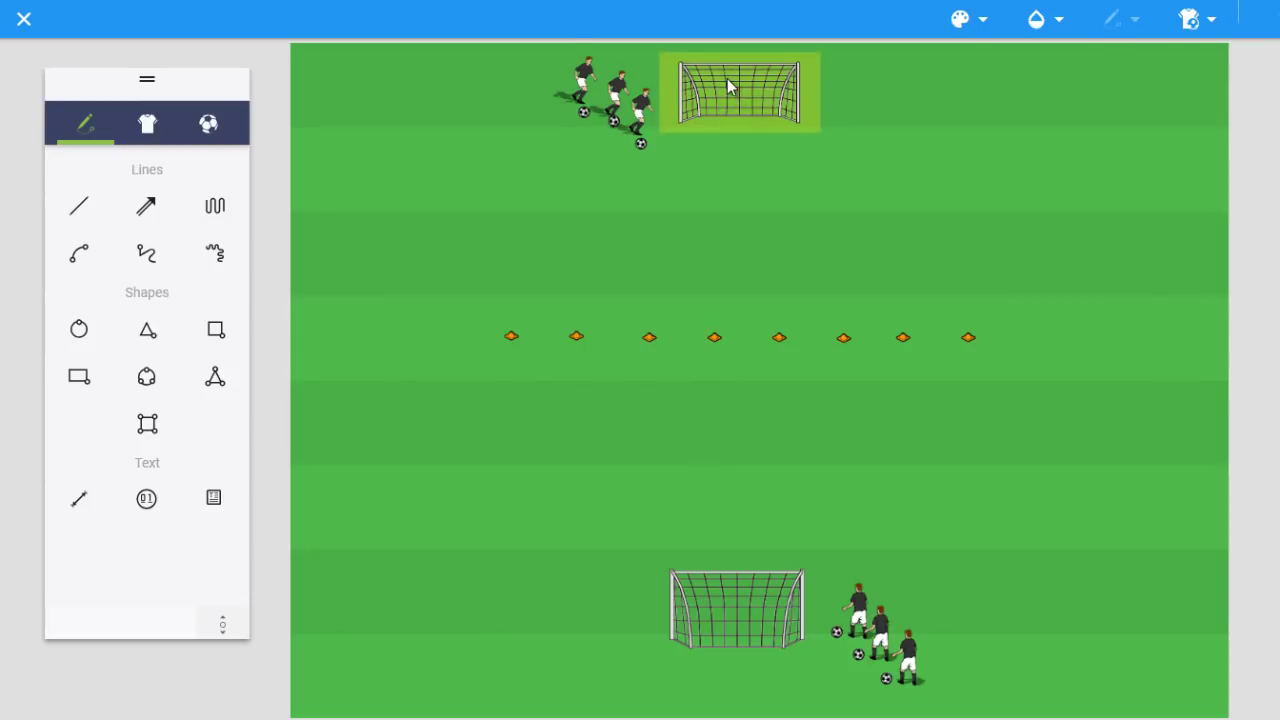
pyautogui.click(733, 627)
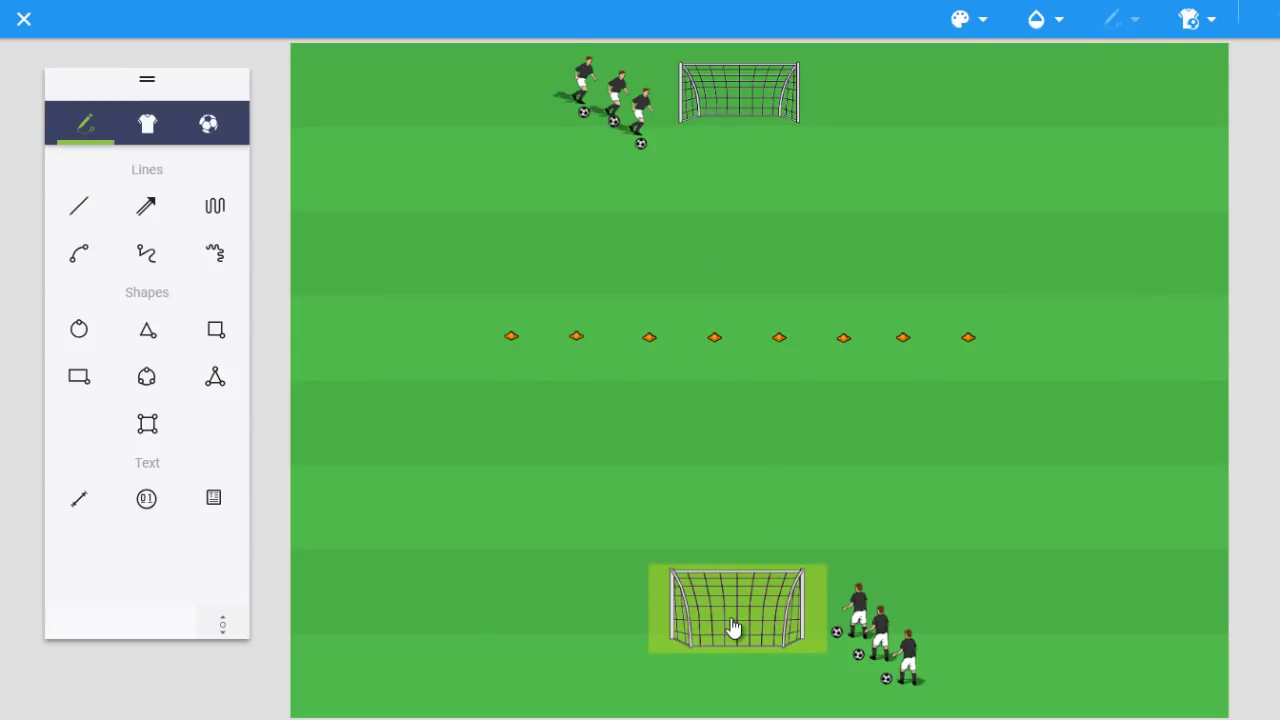
pyautogui.moveTo(766, 623); pyautogui.dragTo(749, 631)
pyautogui.click(849, 530)
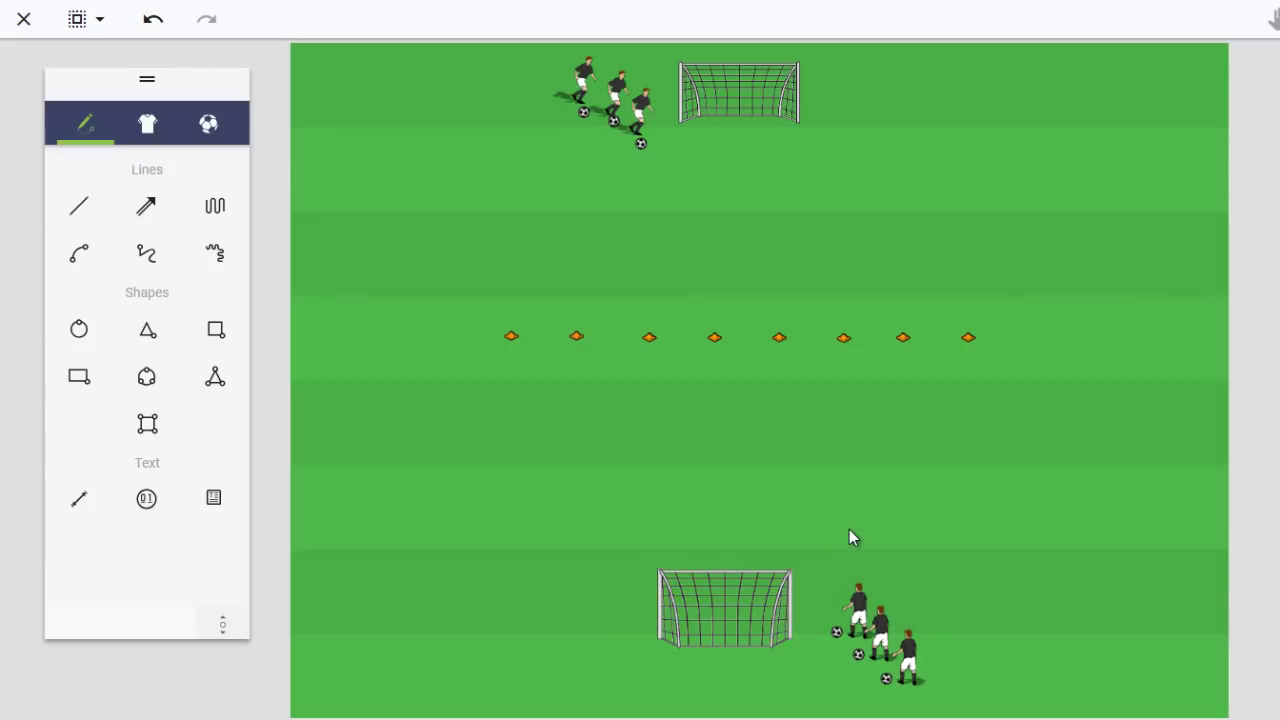
pyautogui.click(620, 91)
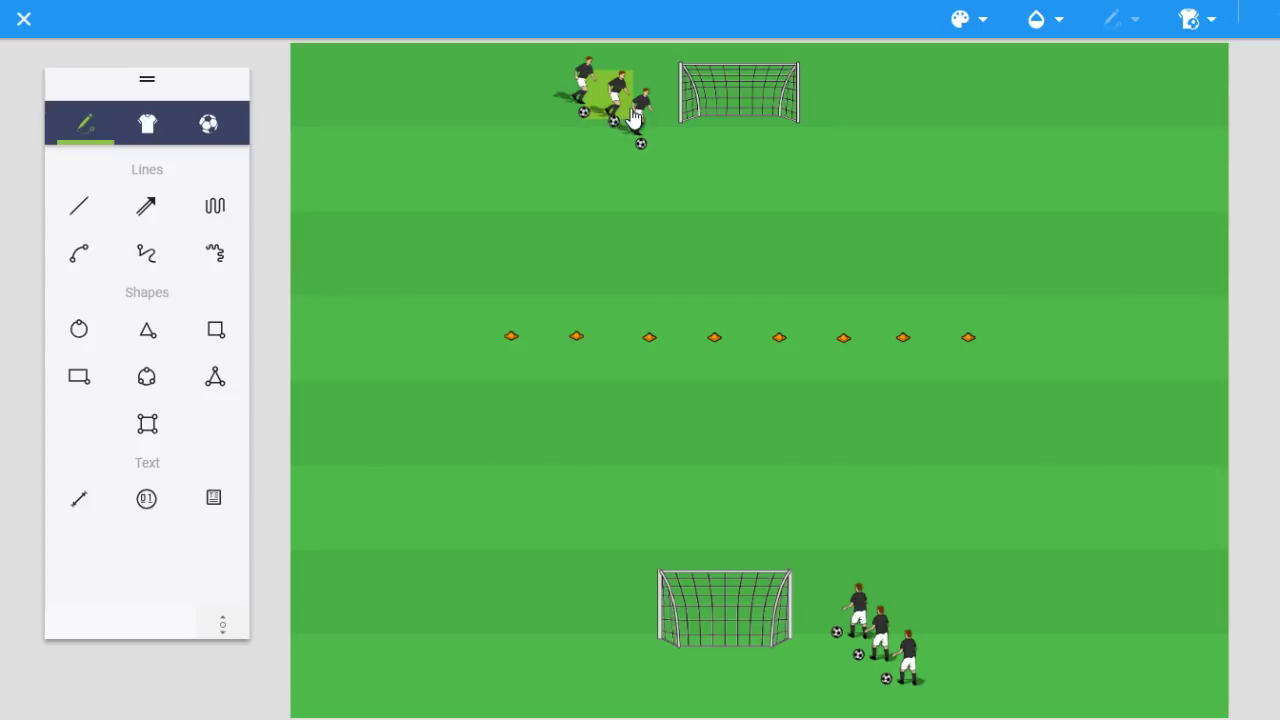
pyautogui.click(877, 640)
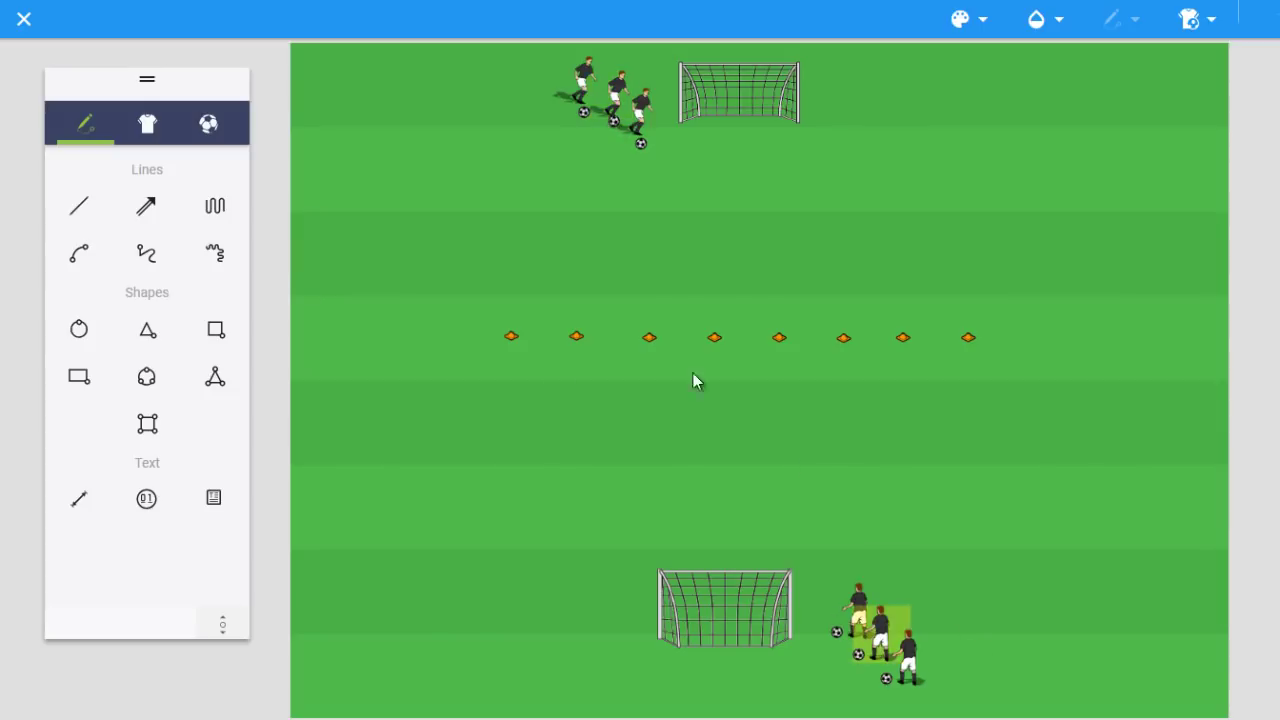
# Draw two run-with-ball arrows toward the cone line, one from the lower players and one from the ball of the upper group's front player
pyautogui.click(215, 205)
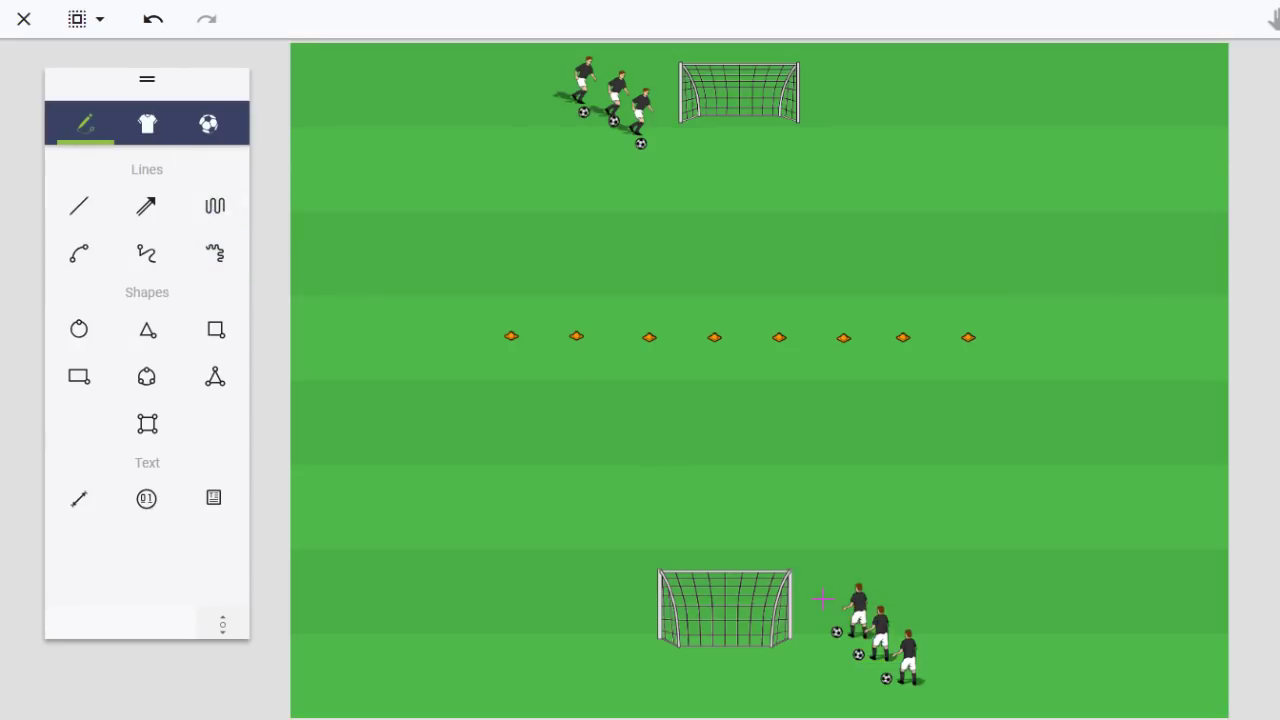
pyautogui.moveTo(826, 598)
pyautogui.mouseDown()
pyautogui.moveTo(814, 500)
pyautogui.moveTo(823, 377)
pyautogui.moveTo(841, 609)
pyautogui.mouseUp()
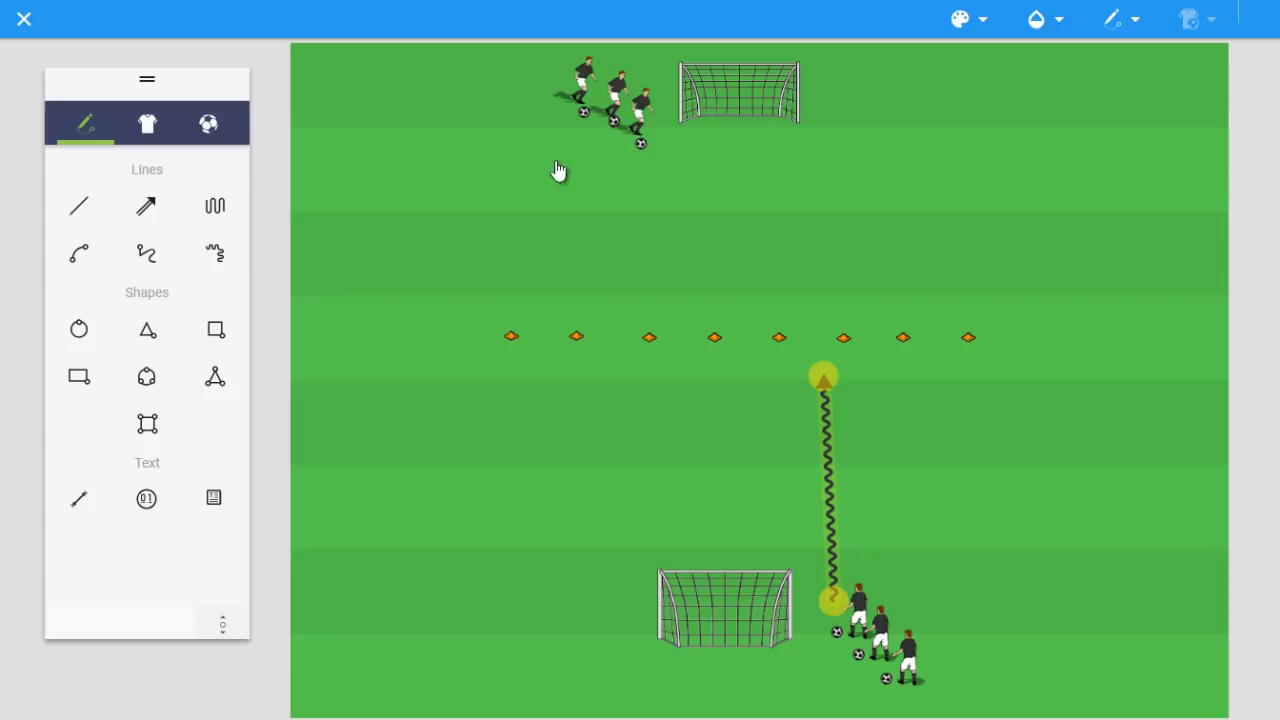
pyautogui.click(230, 218)
pyautogui.moveTo(621, 163); pyautogui.dragTo(617, 326)
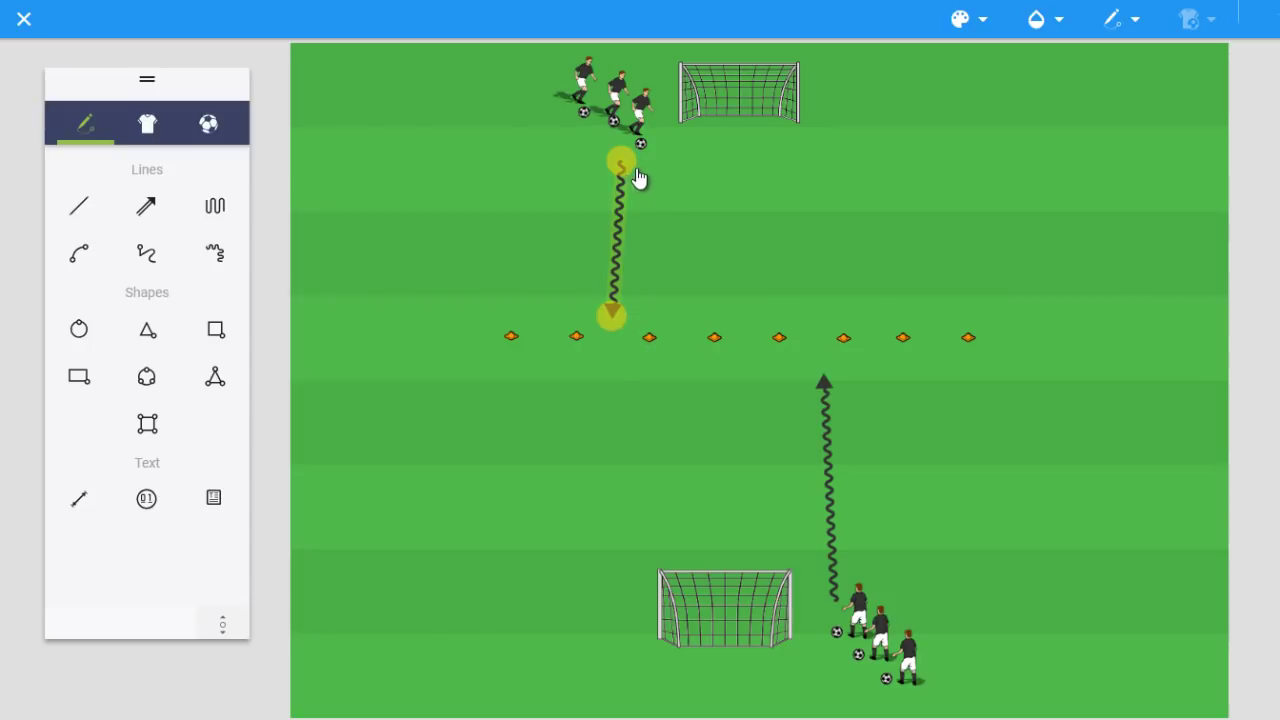
pyautogui.moveTo(637, 174); pyautogui.dragTo(641, 205)
pyautogui.moveTo(611, 313); pyautogui.dragTo(629, 310)
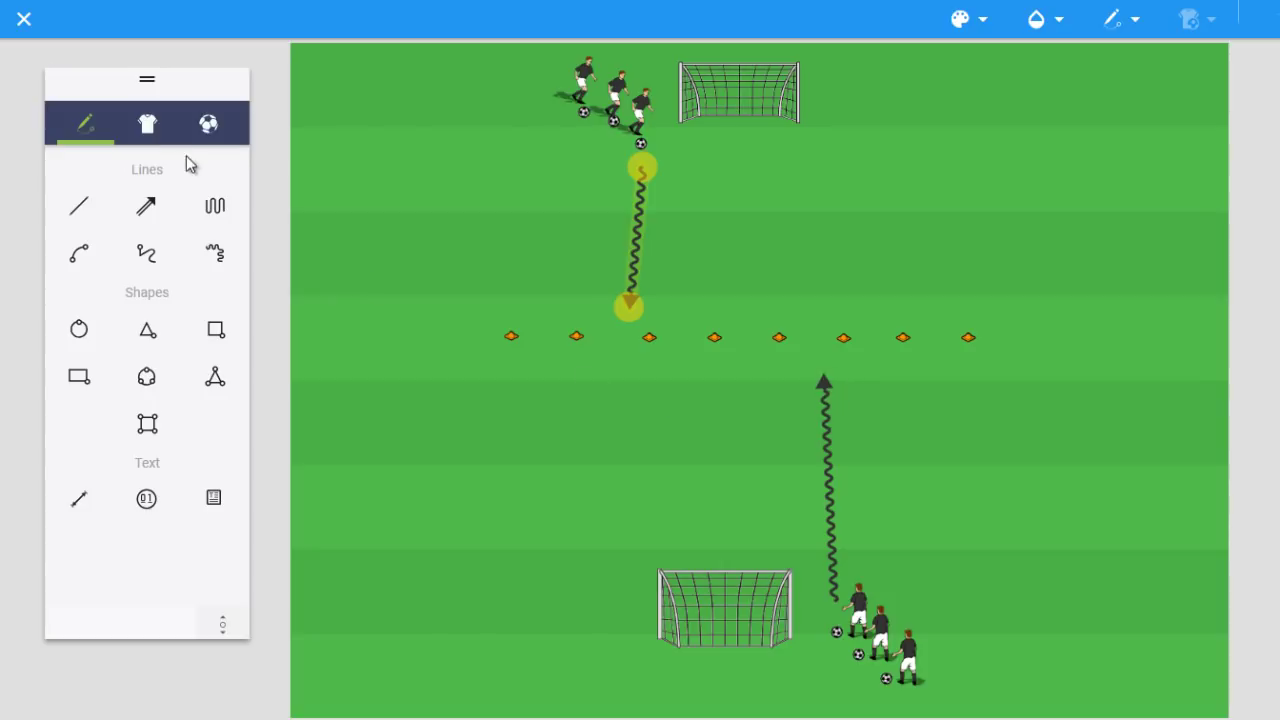
# Place two flags on the cone line, one at the tip of each run-with-ball arrow
pyautogui.click(161, 130)
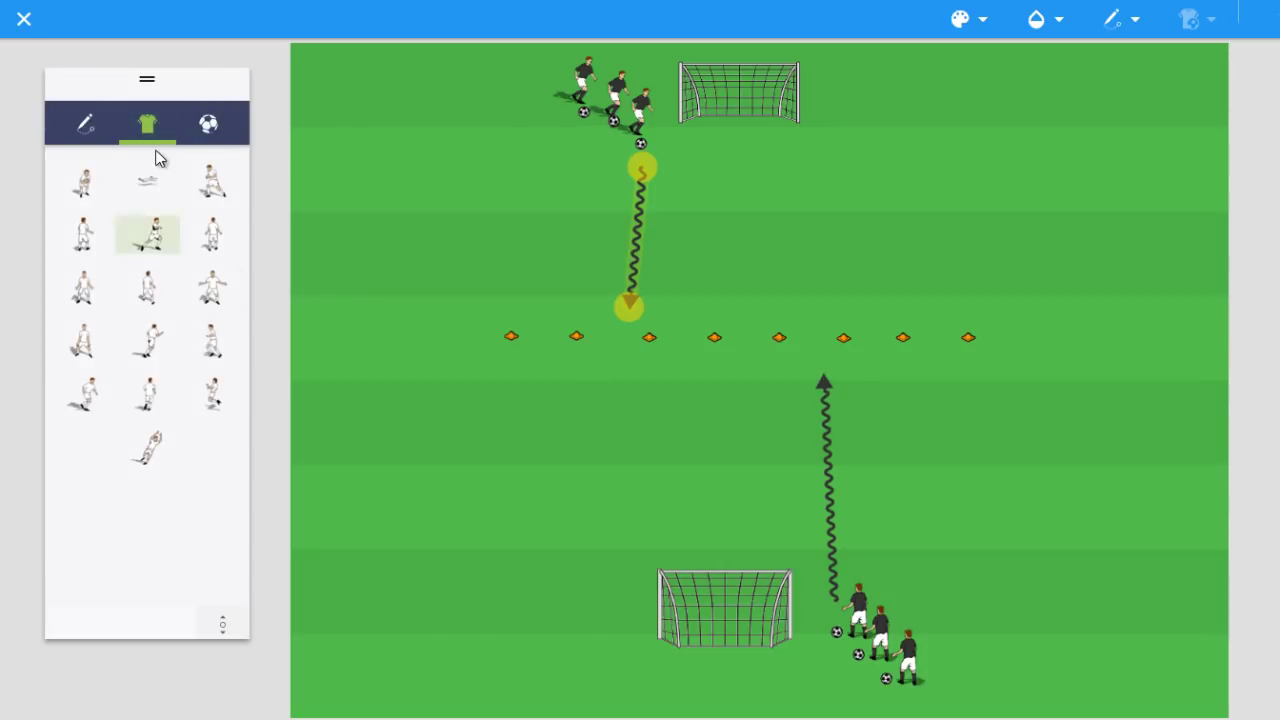
pyautogui.click(208, 123)
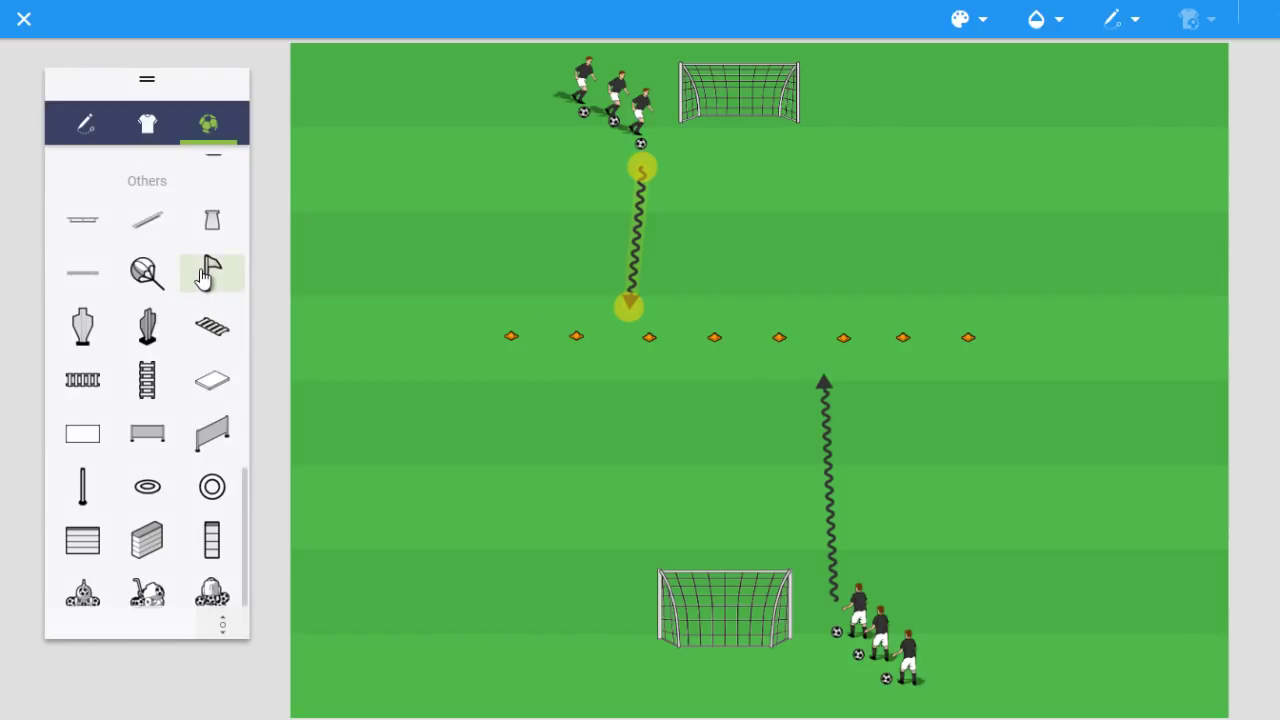
pyautogui.moveTo(212, 272); pyautogui.dragTo(822, 345)
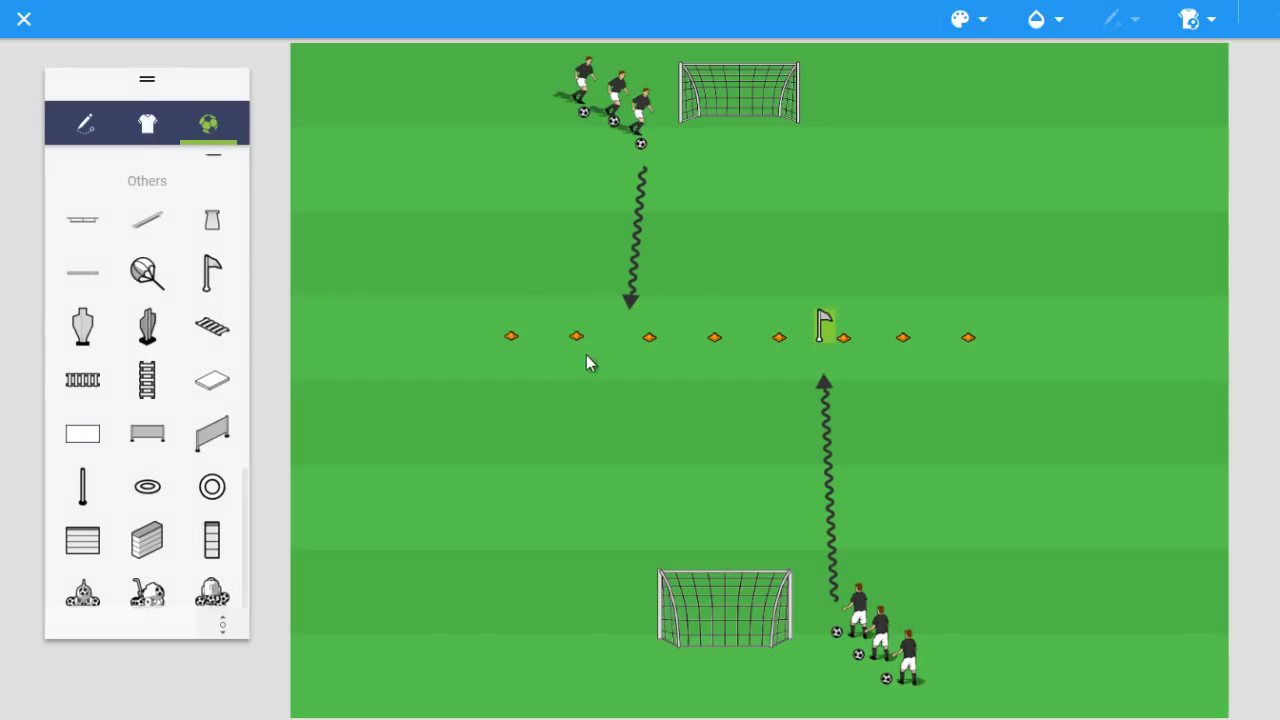
pyautogui.click(212, 272)
pyautogui.click(624, 334)
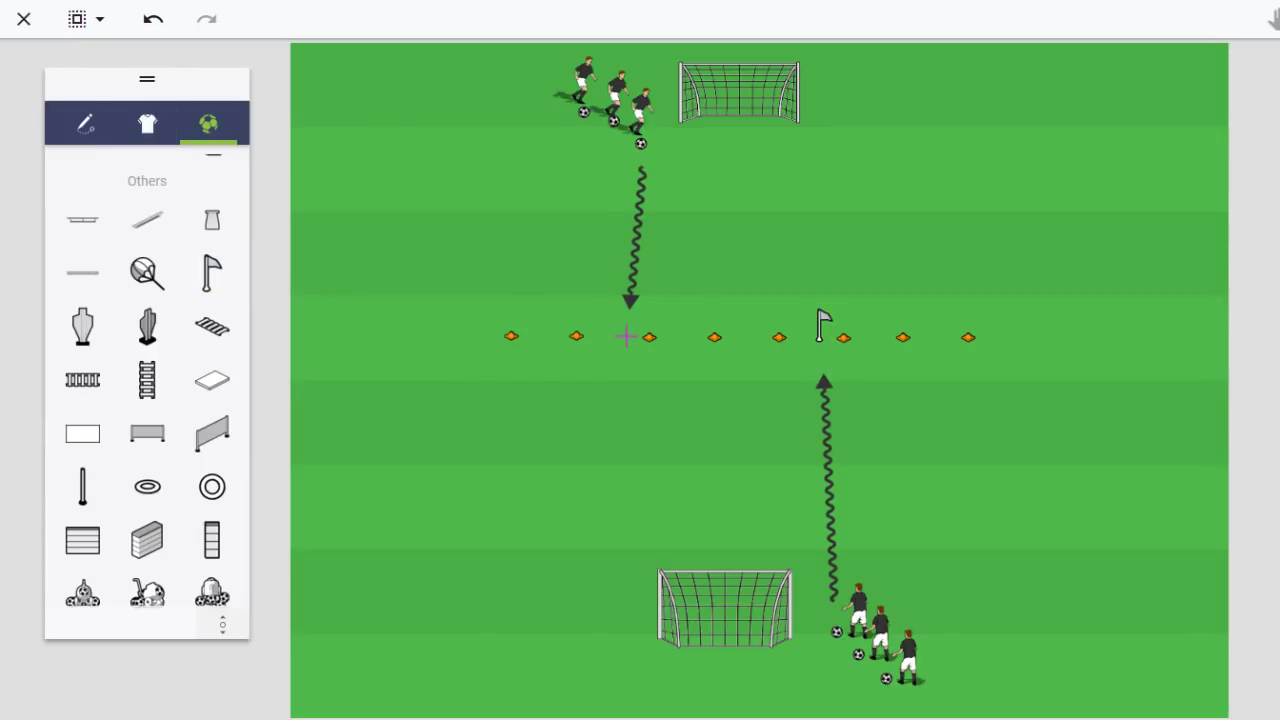
pyautogui.click(620, 340)
pyautogui.moveTo(620, 340); pyautogui.dragTo(632, 341)
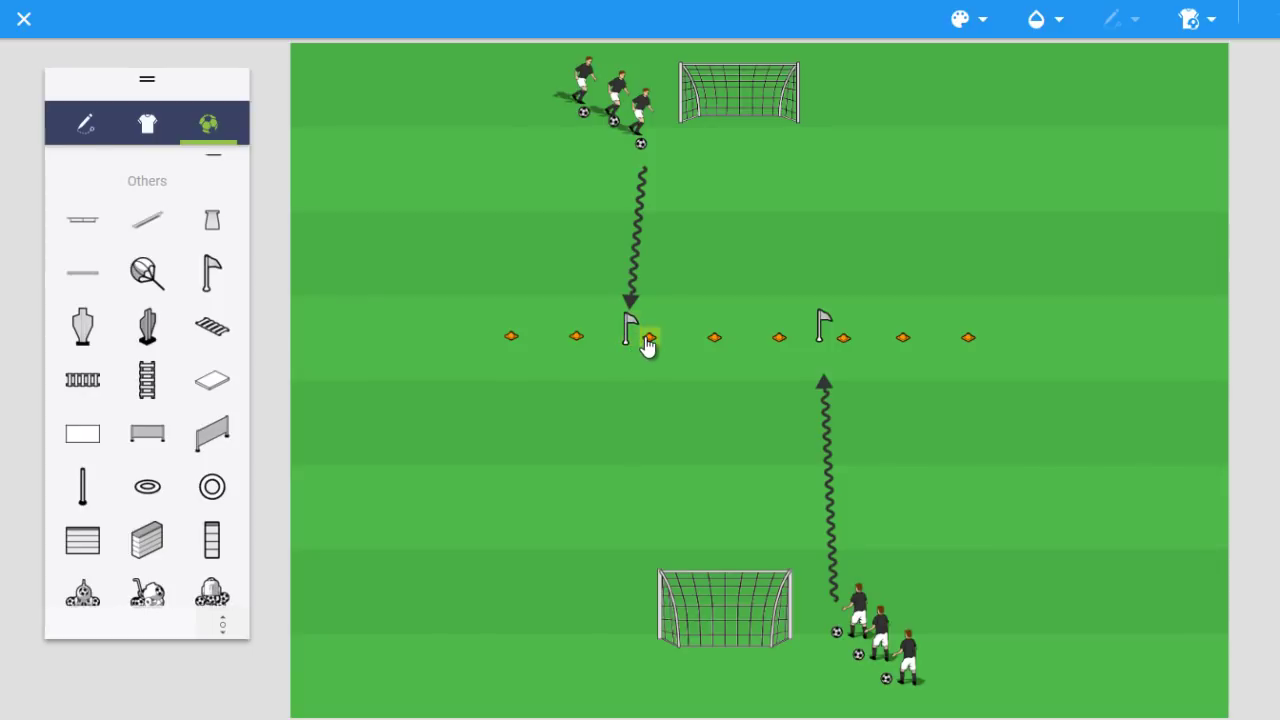
# Delete the four cones flanking the two flags, one on either side of each flag
pyautogui.press('Delete')
pyautogui.click(845, 340)
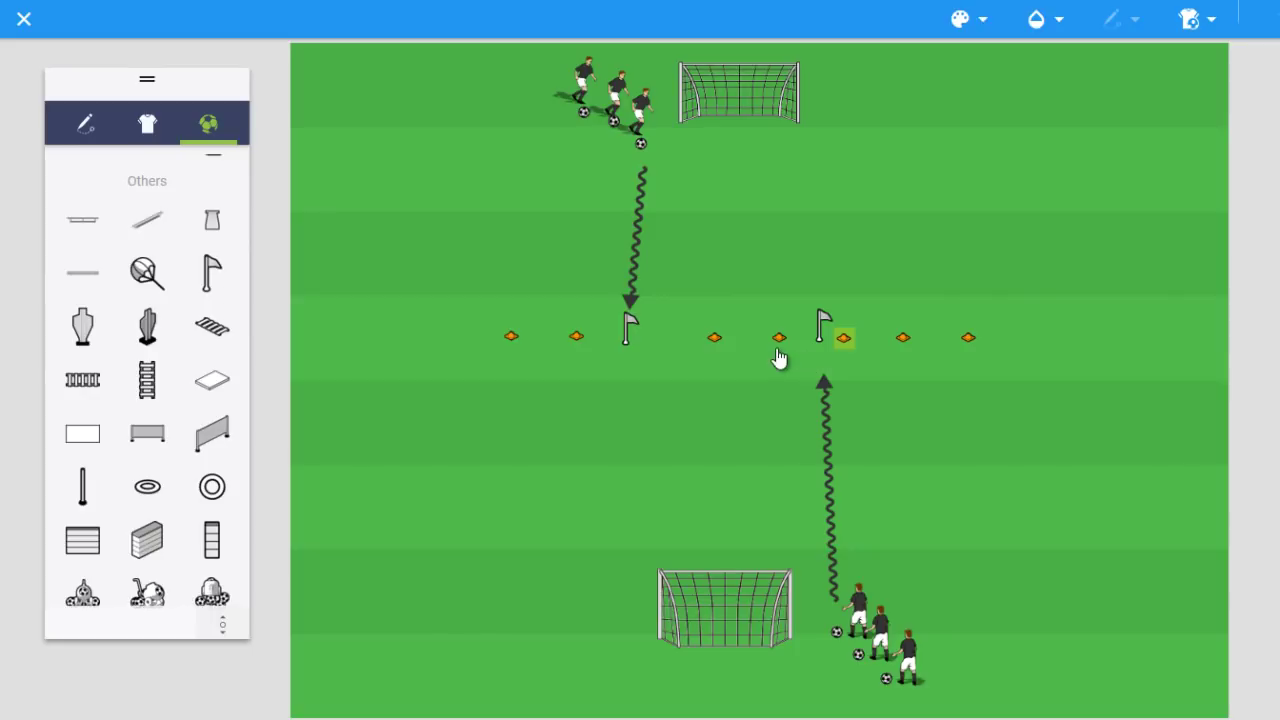
pyautogui.press('Delete')
pyautogui.click(779, 340)
pyautogui.press('Delete')
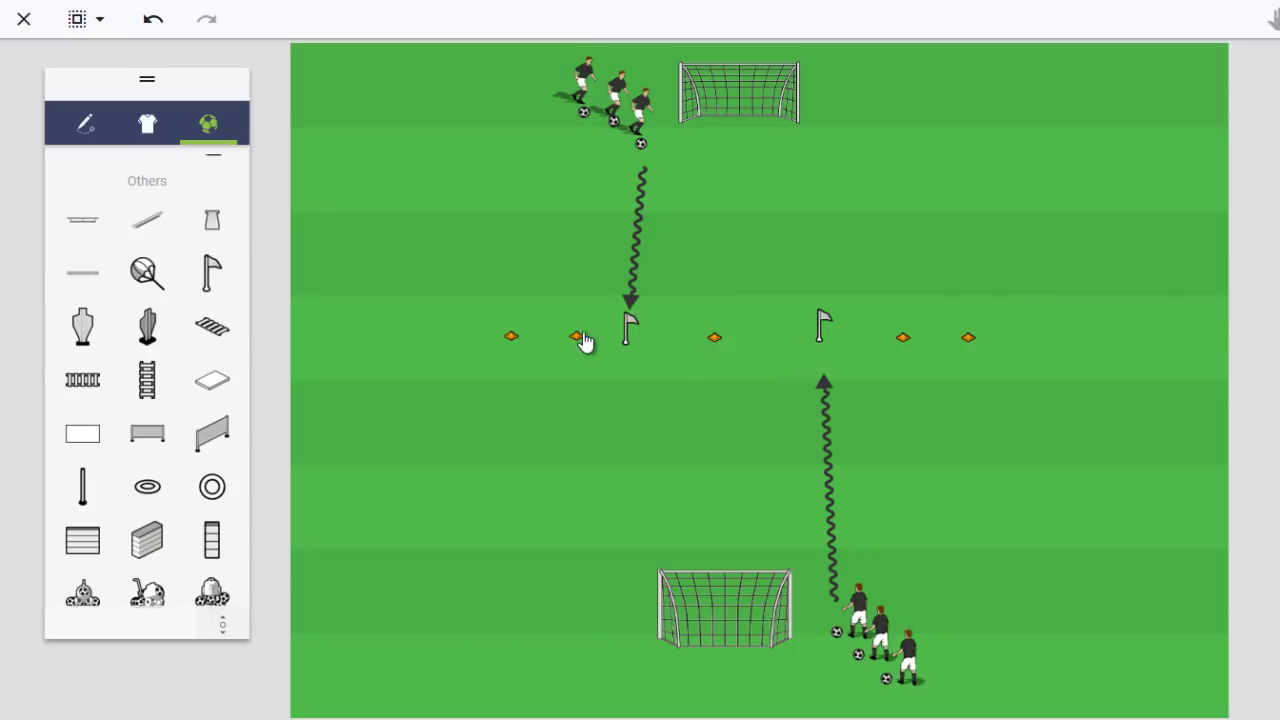
pyautogui.click(580, 341)
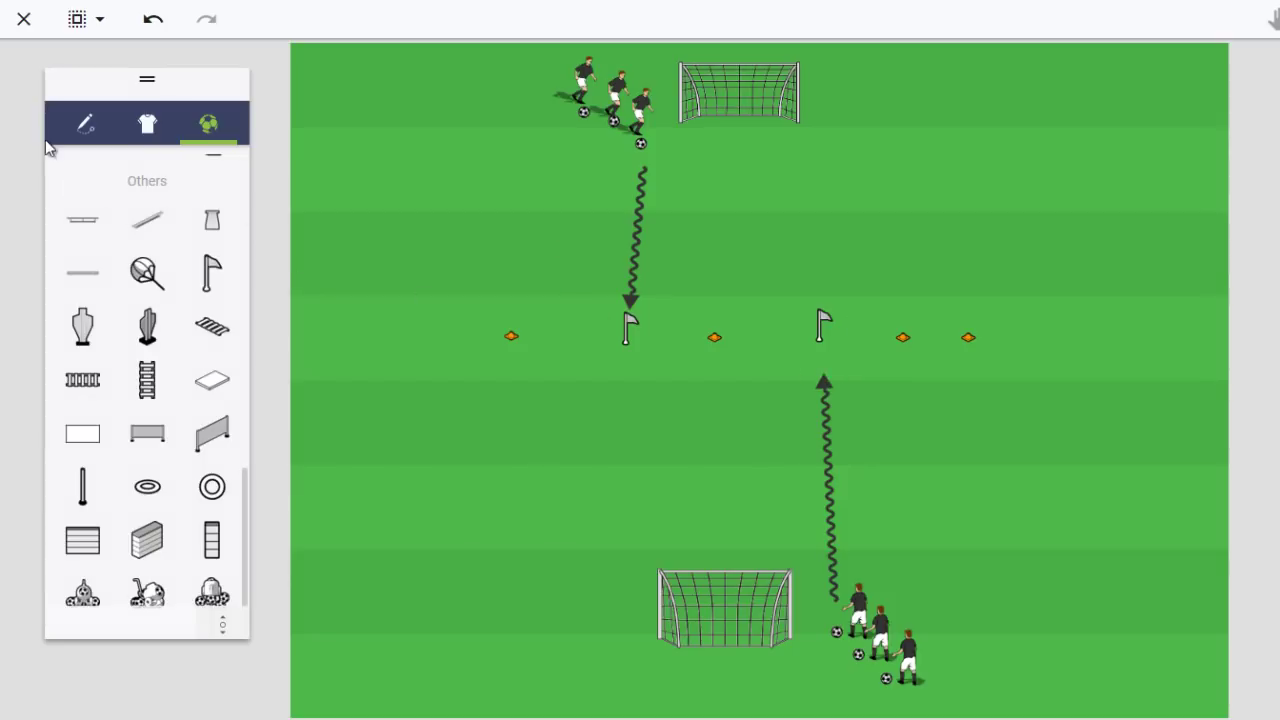
# Draw a short straight arrow running diagonally past the right-hand flag, starting just above the tip of the lower run-with-ball arrow
pyautogui.click(86, 125)
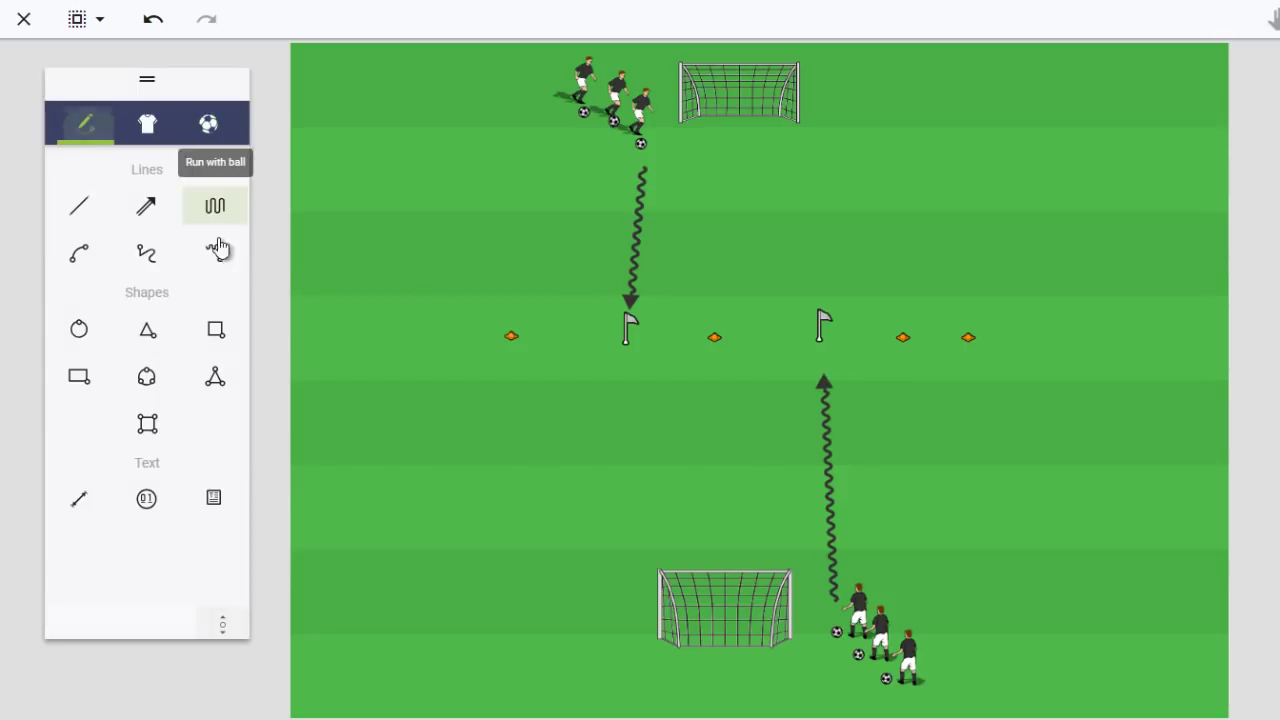
pyautogui.click(90, 210)
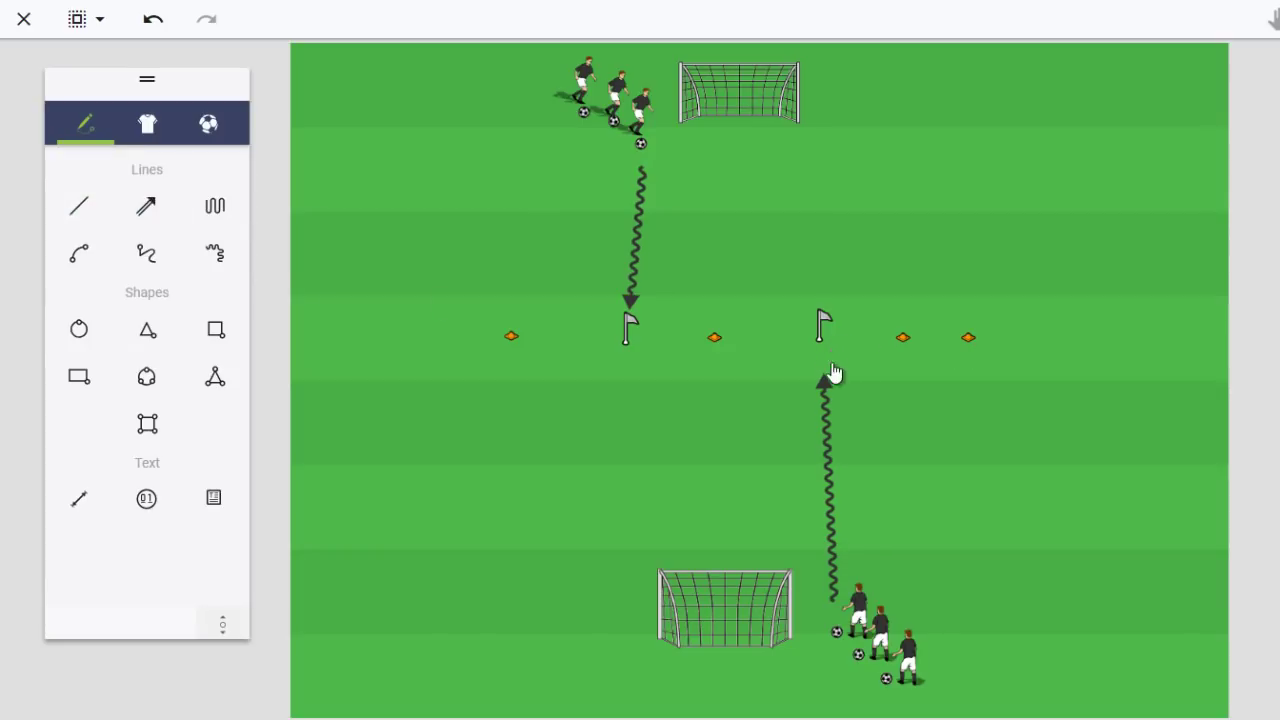
pyautogui.moveTo(816, 362); pyautogui.dragTo(864, 311)
pyautogui.moveTo(815, 363); pyautogui.dragTo(829, 358)
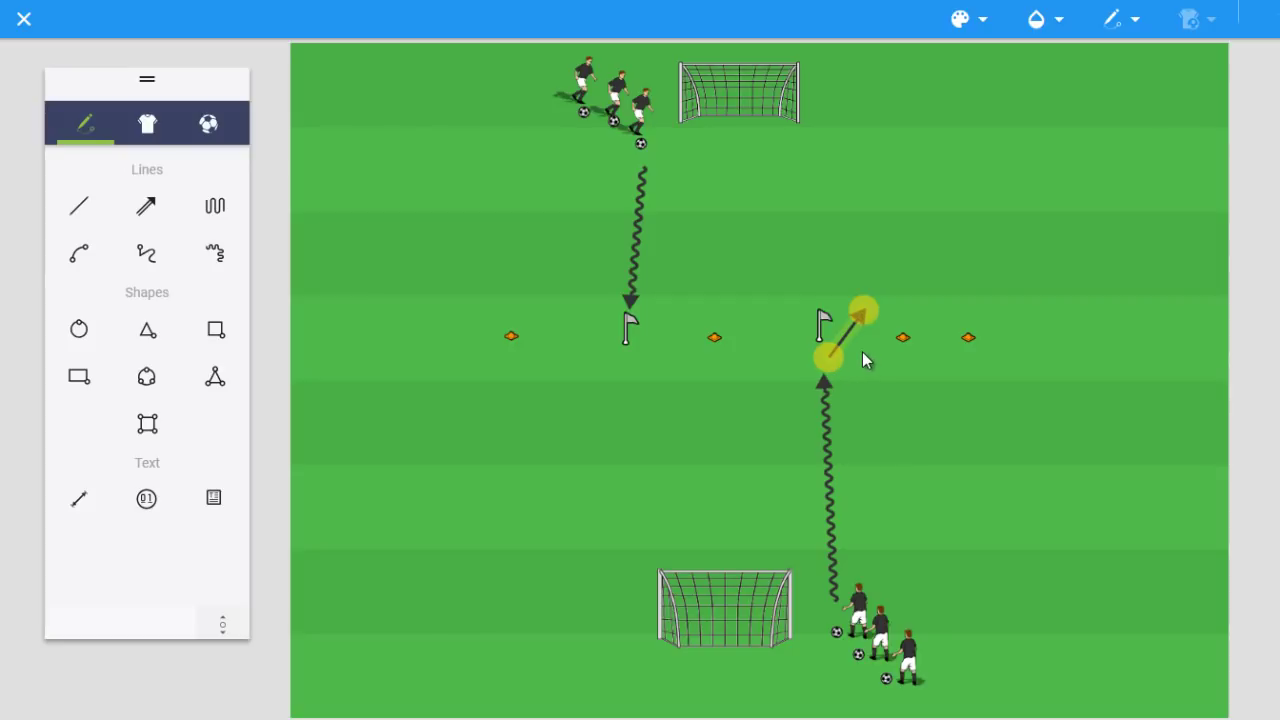
# Draw a straight shot arrow from the end of the short diagonal arrow to the upper goal and make it dashed
pyautogui.click(79, 205)
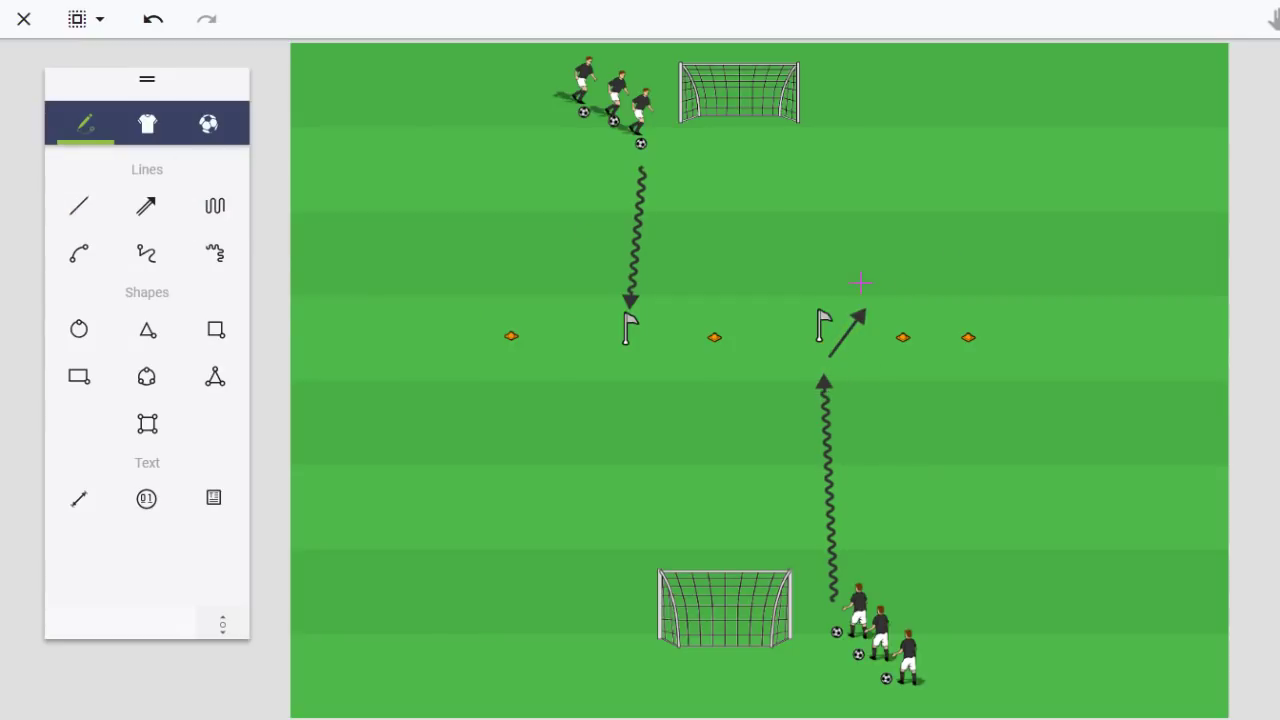
pyautogui.moveTo(870, 294); pyautogui.dragTo(713, 140)
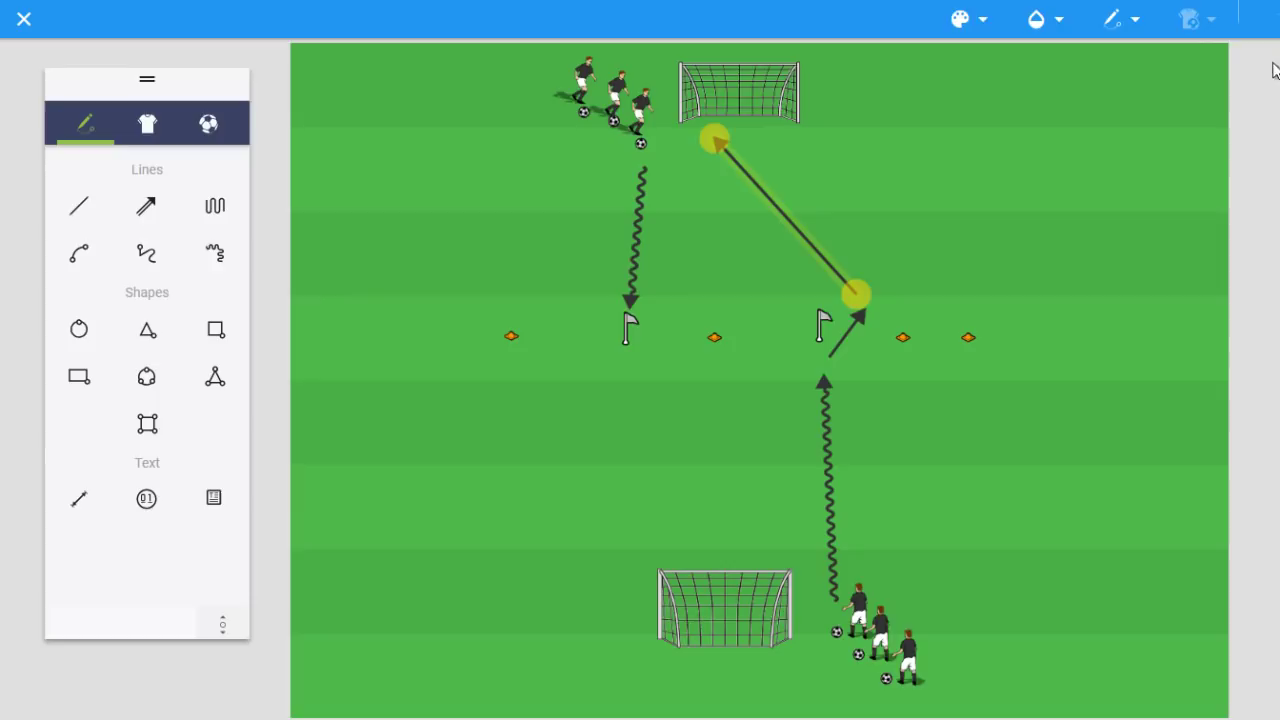
pyautogui.click(1117, 24)
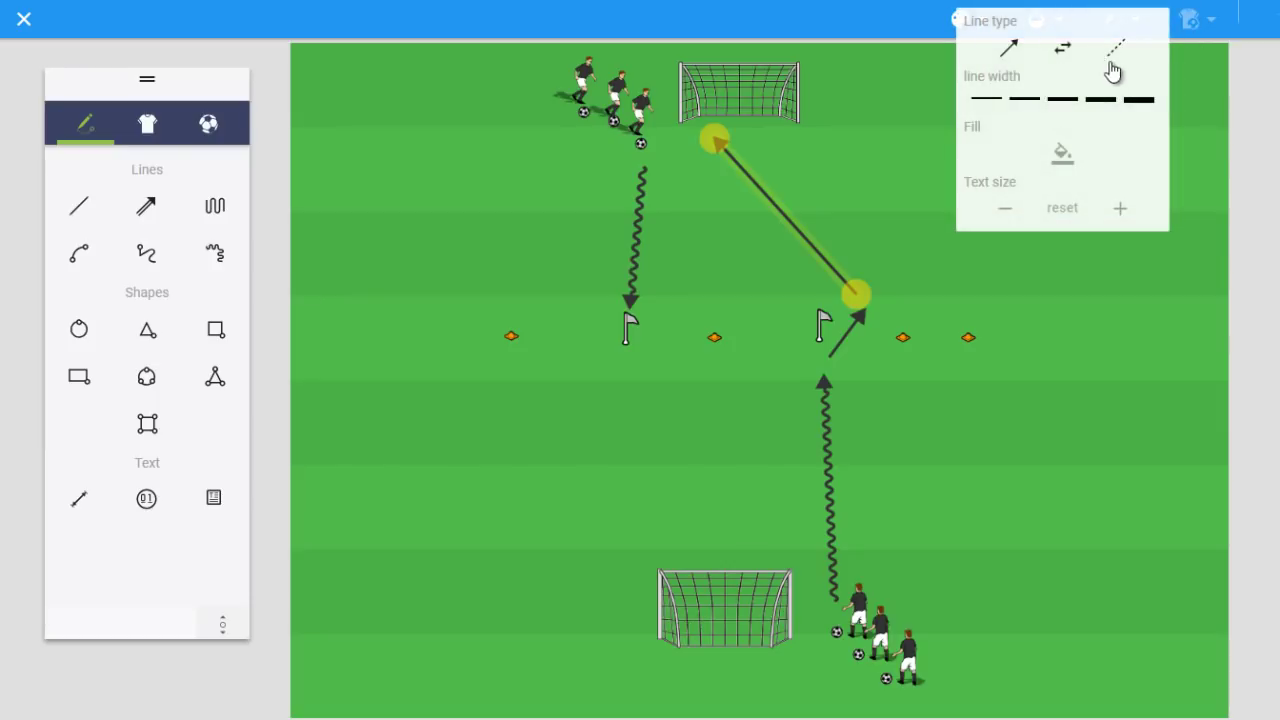
pyautogui.click(1120, 60)
pyautogui.click(902, 180)
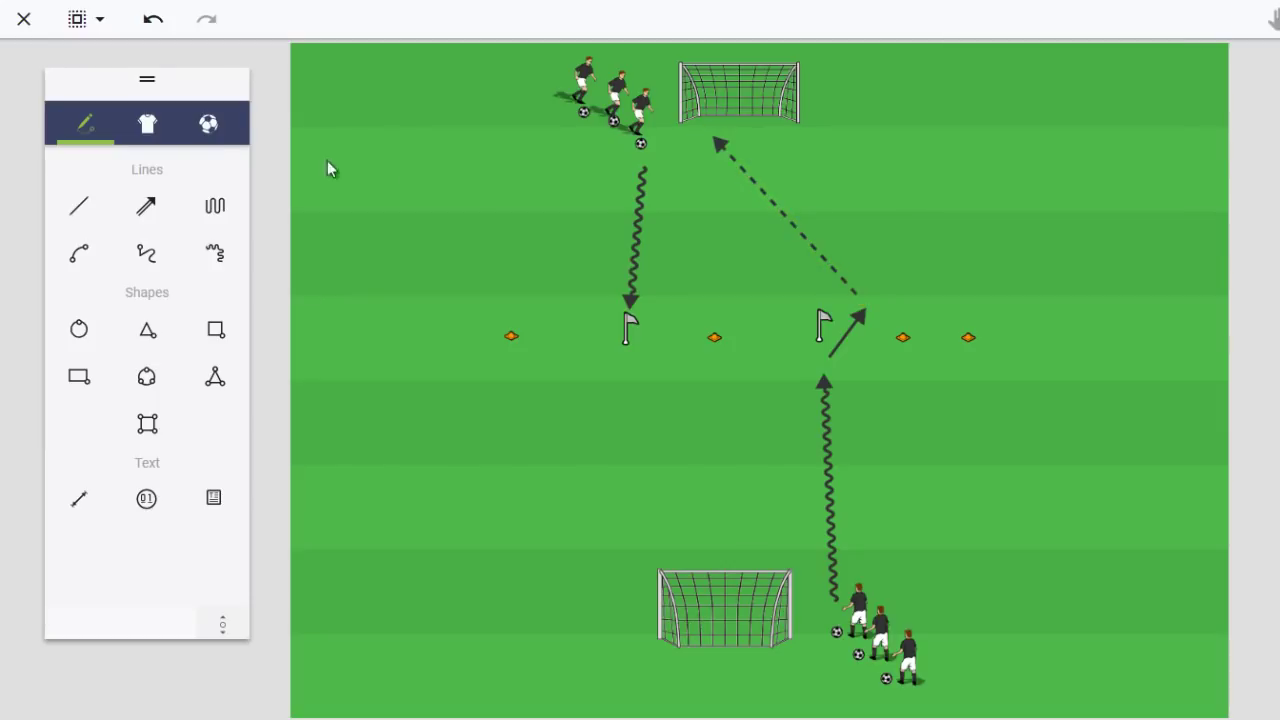
# Place a diving goalkeeper in front of the upper goal, mirror the figure and adjust its position at the goal
pyautogui.click(150, 128)
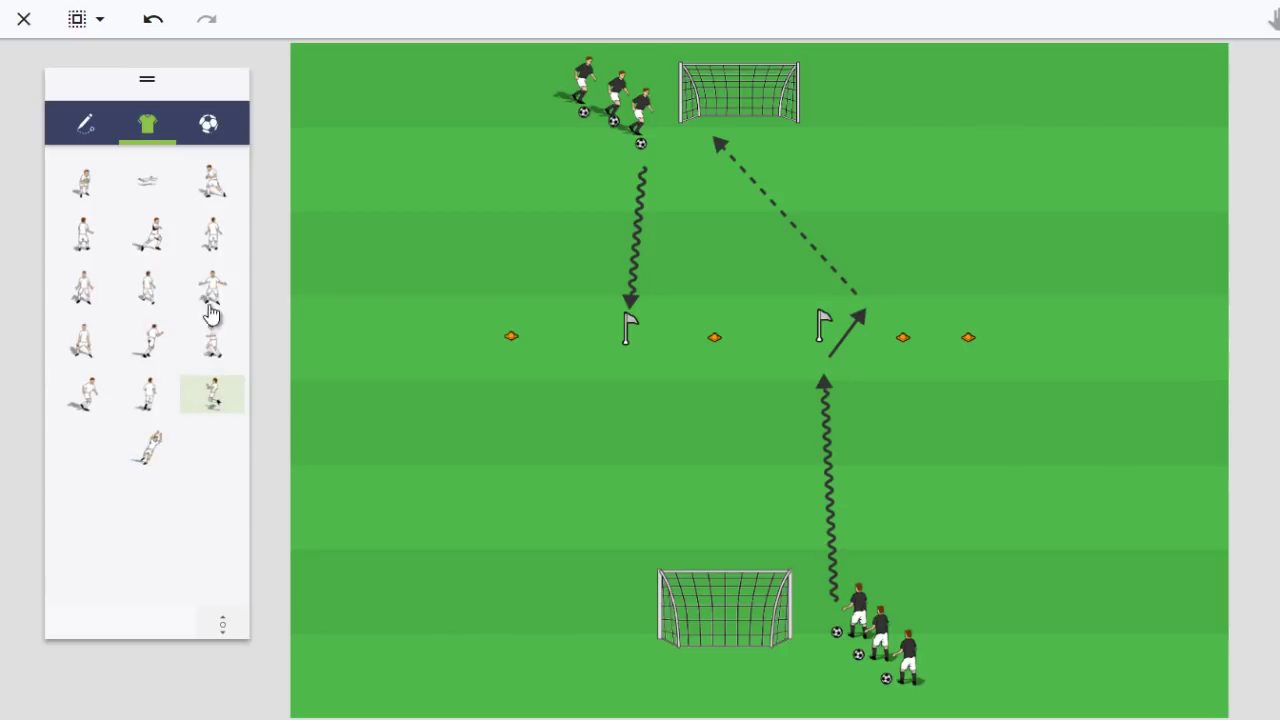
pyautogui.click(149, 183)
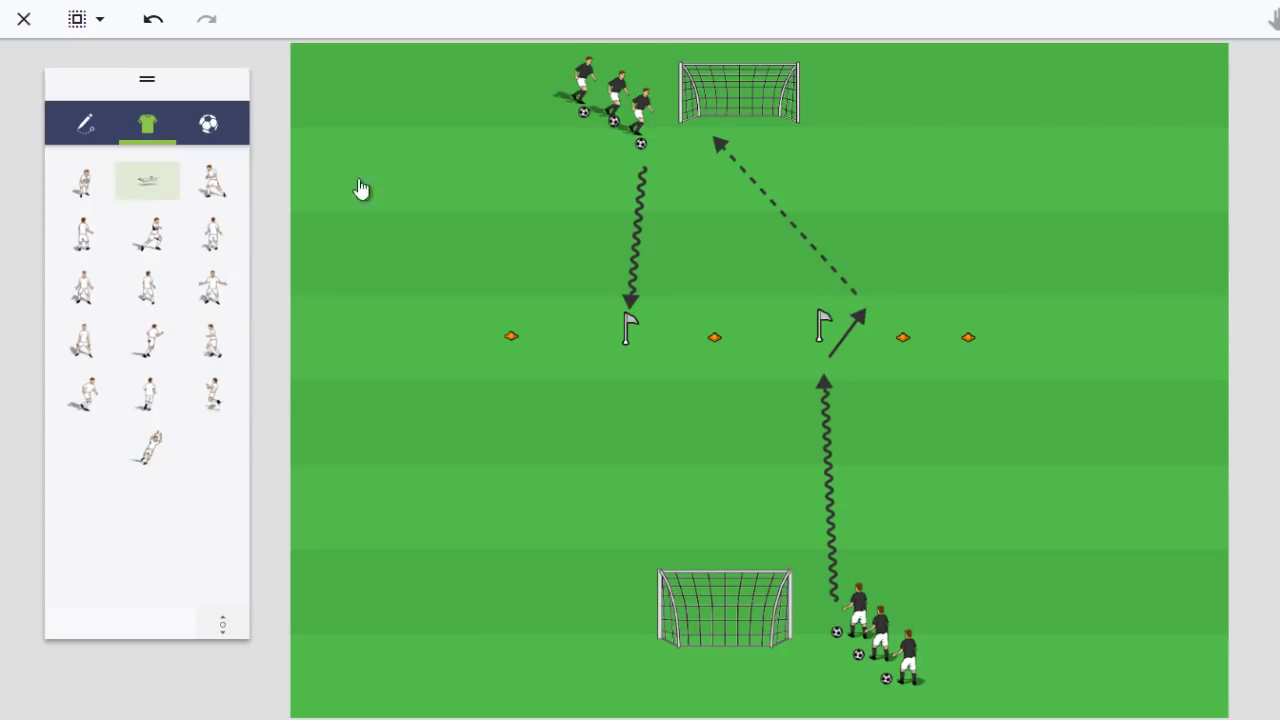
pyautogui.click(752, 138)
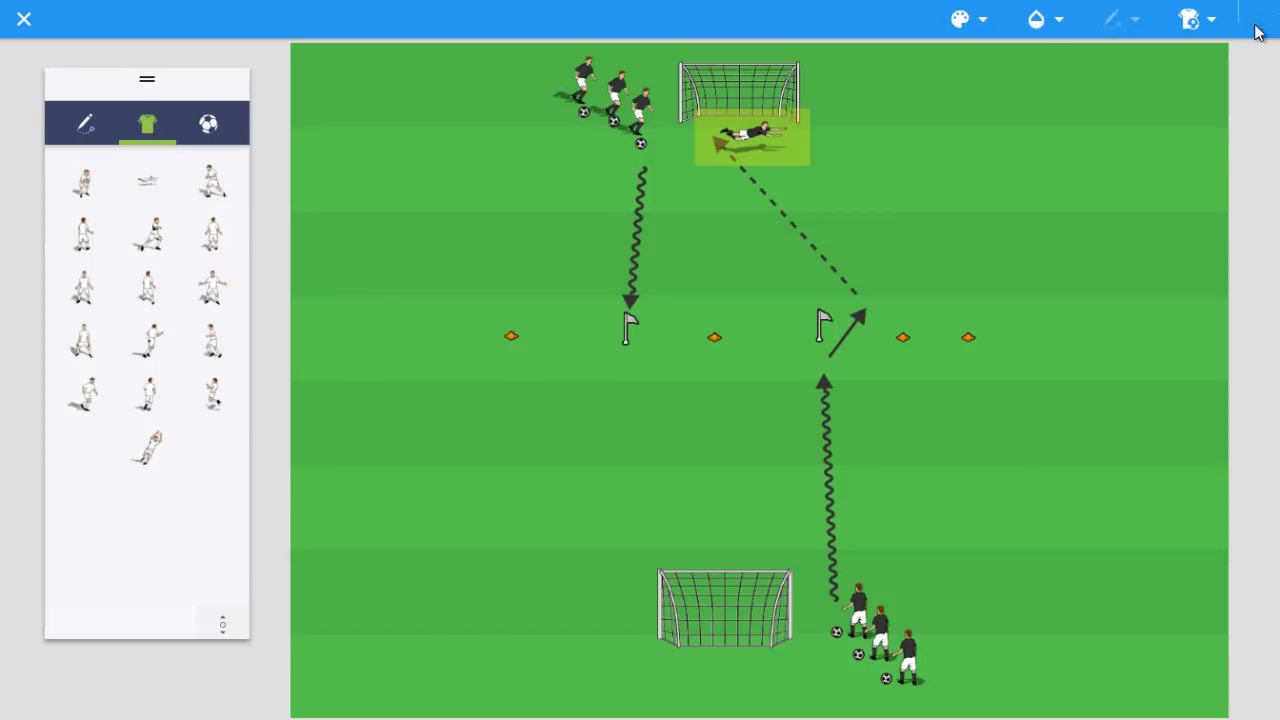
pyautogui.click(1190, 20)
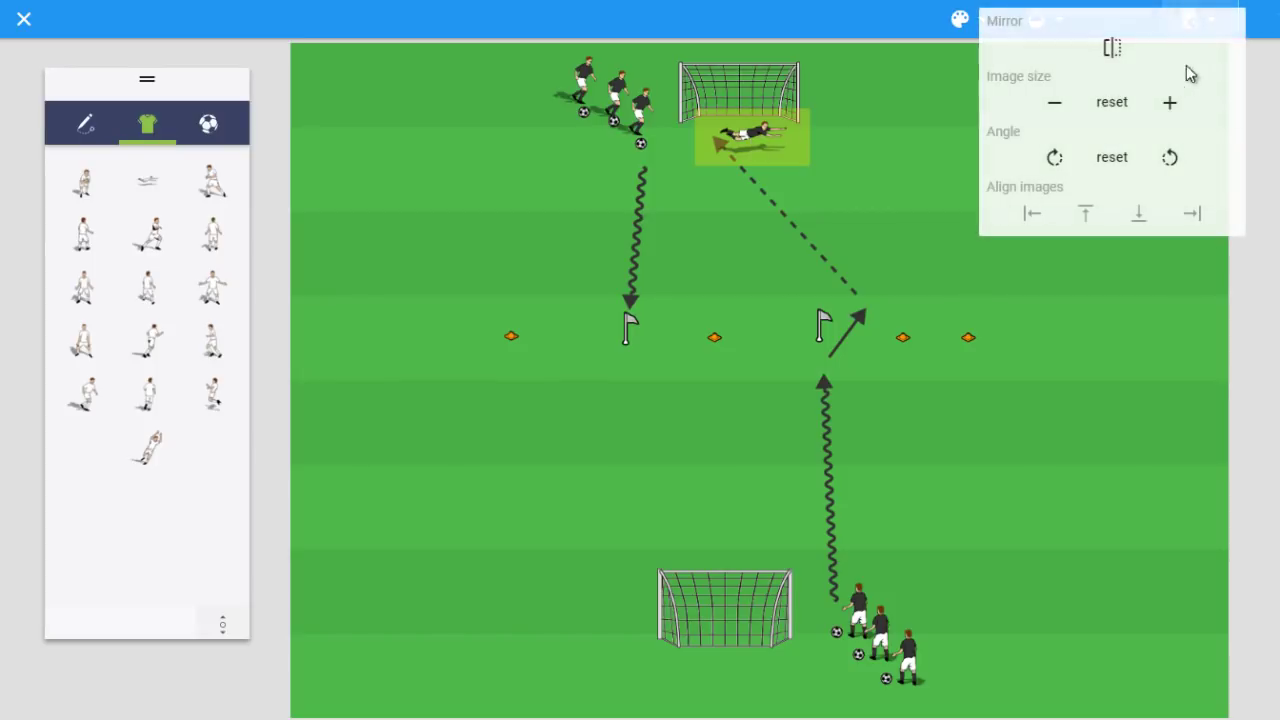
pyautogui.click(1111, 48)
pyautogui.moveTo(770, 135); pyautogui.dragTo(778, 127)
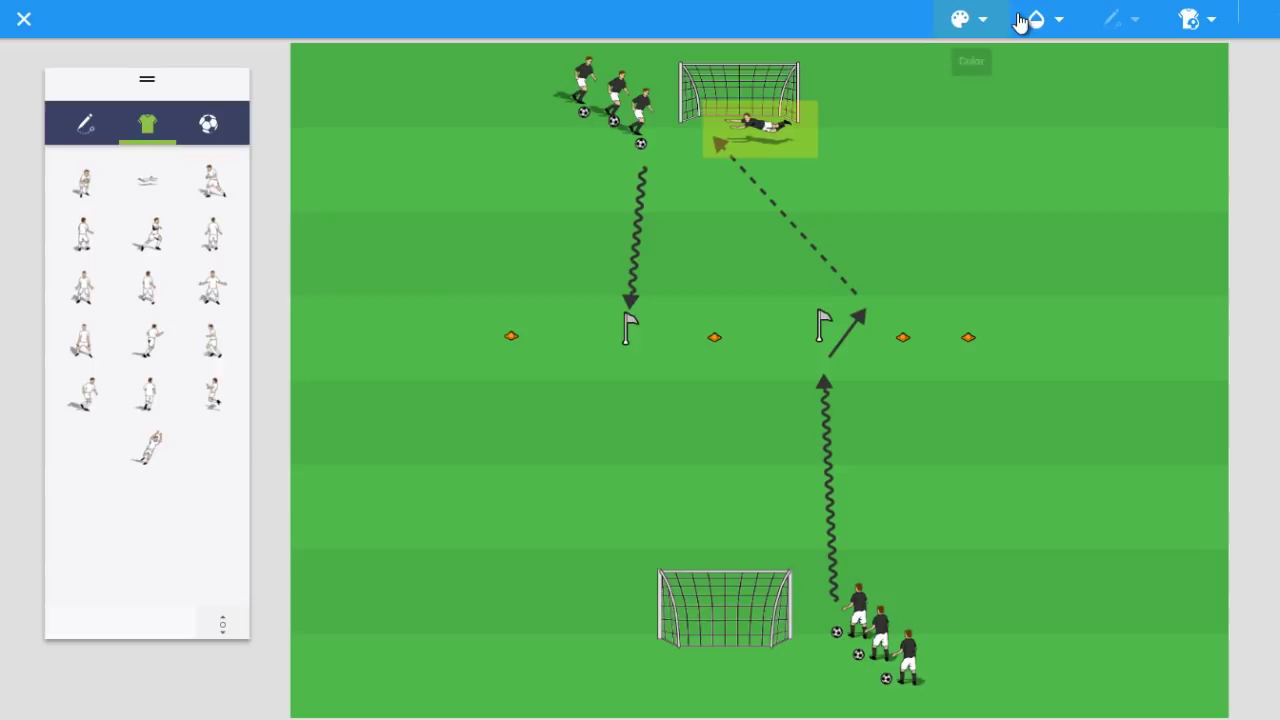
# Colour the goalkeeper's kit red and nudge the figure slightly to the left in front of the goal
pyautogui.click(984, 21)
pyautogui.click(907, 41)
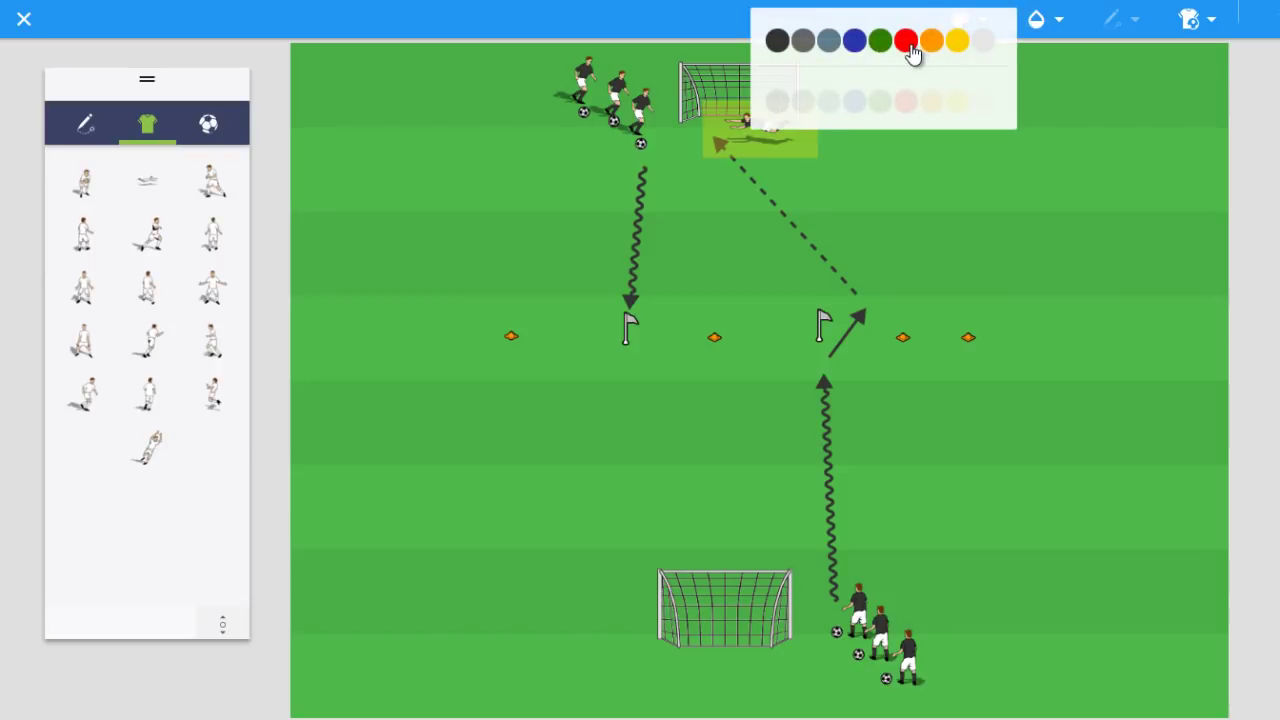
pyautogui.click(917, 165)
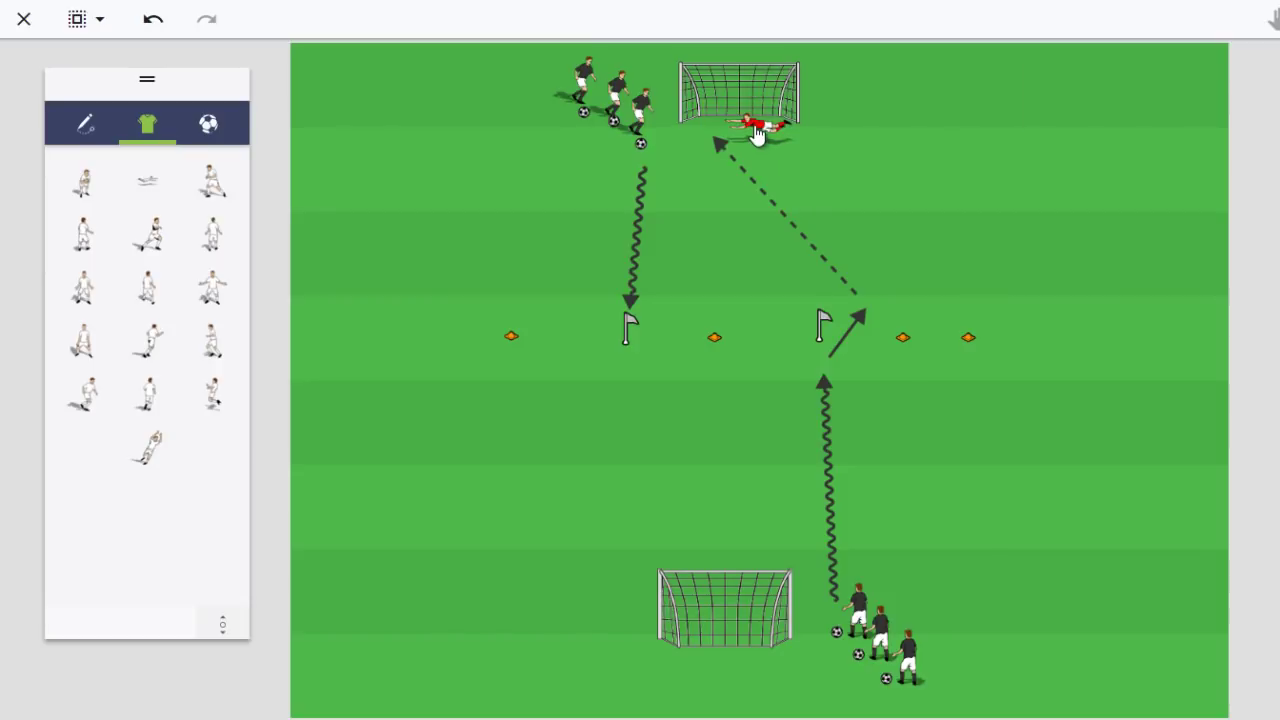
pyautogui.click(753, 128)
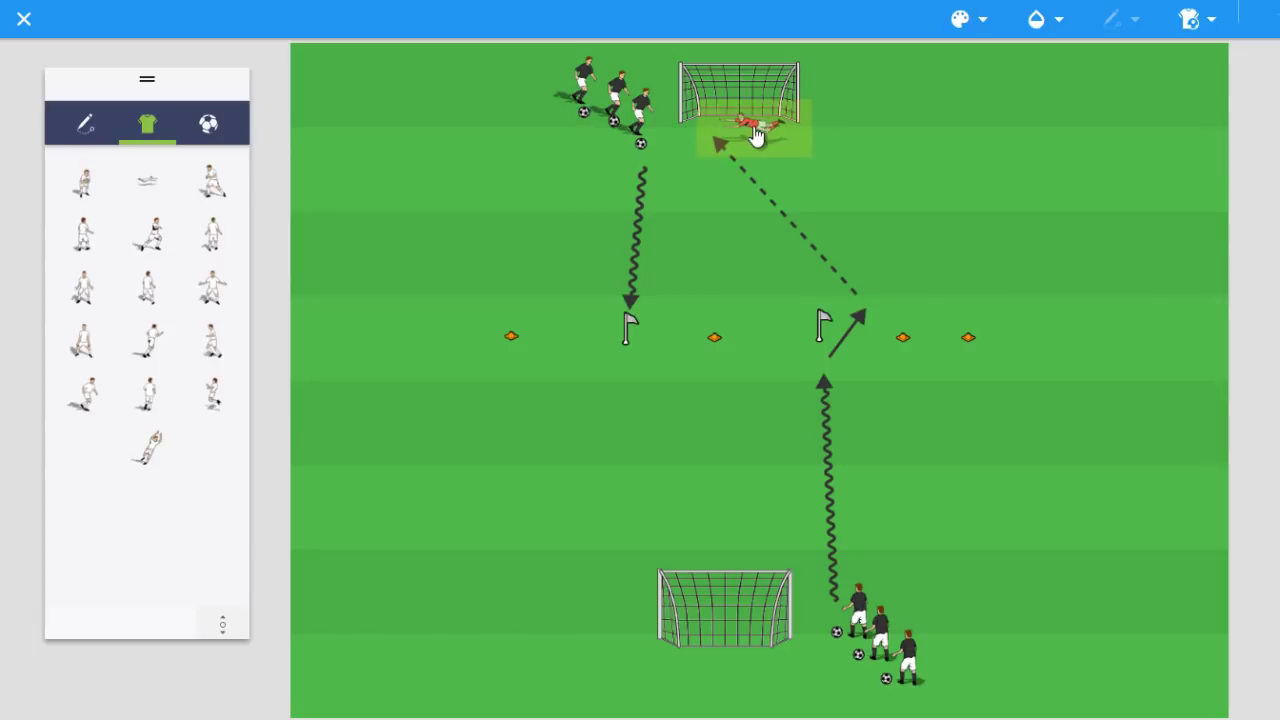
pyautogui.click(826, 131)
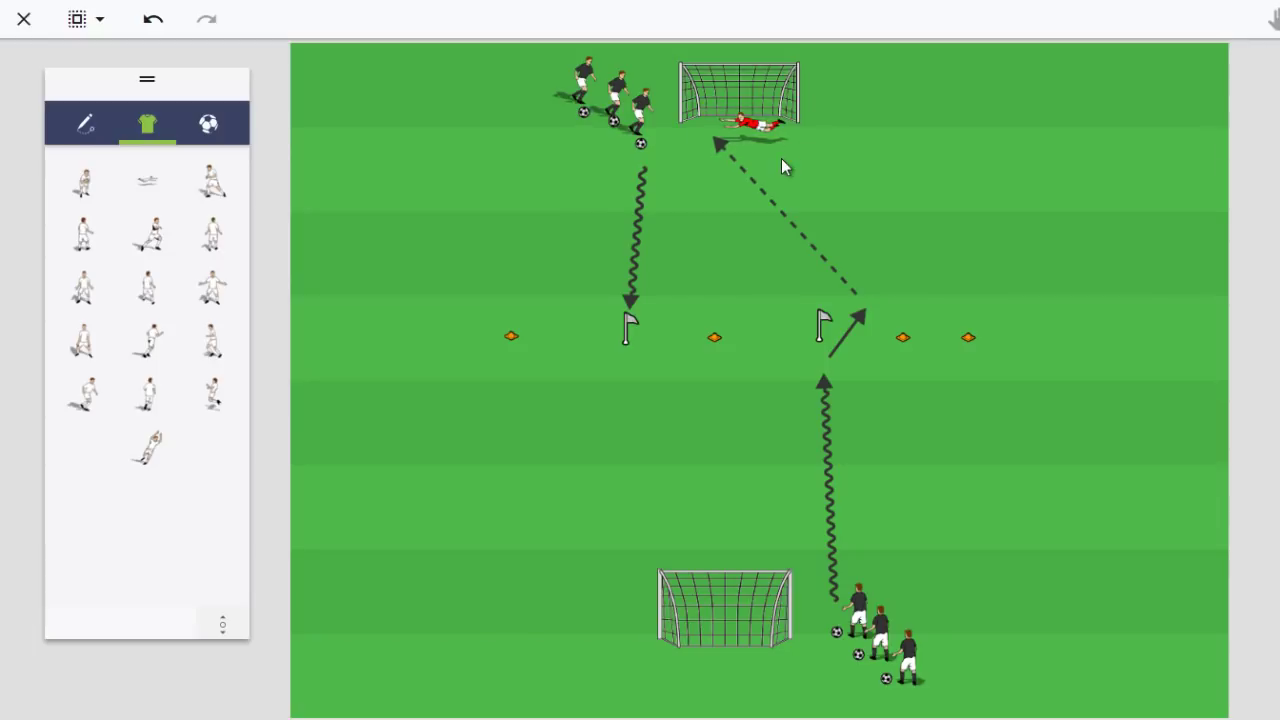
pyautogui.click(829, 432)
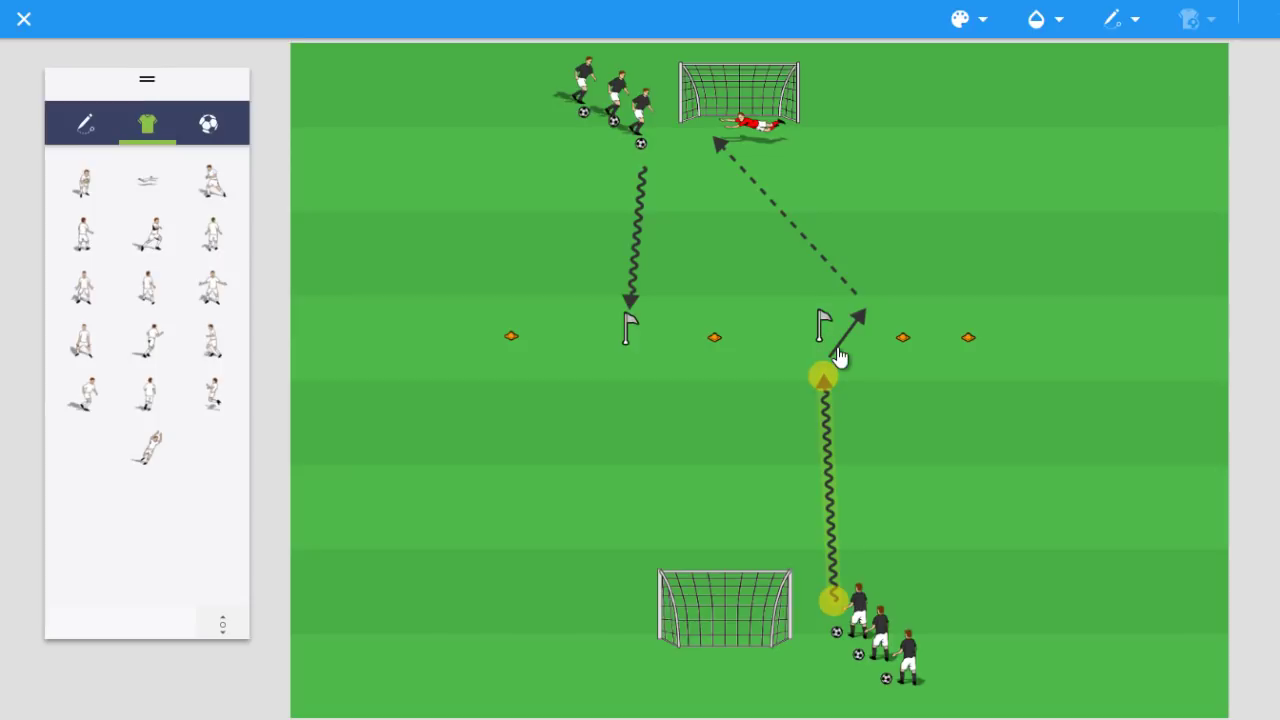
pyautogui.click(840, 350)
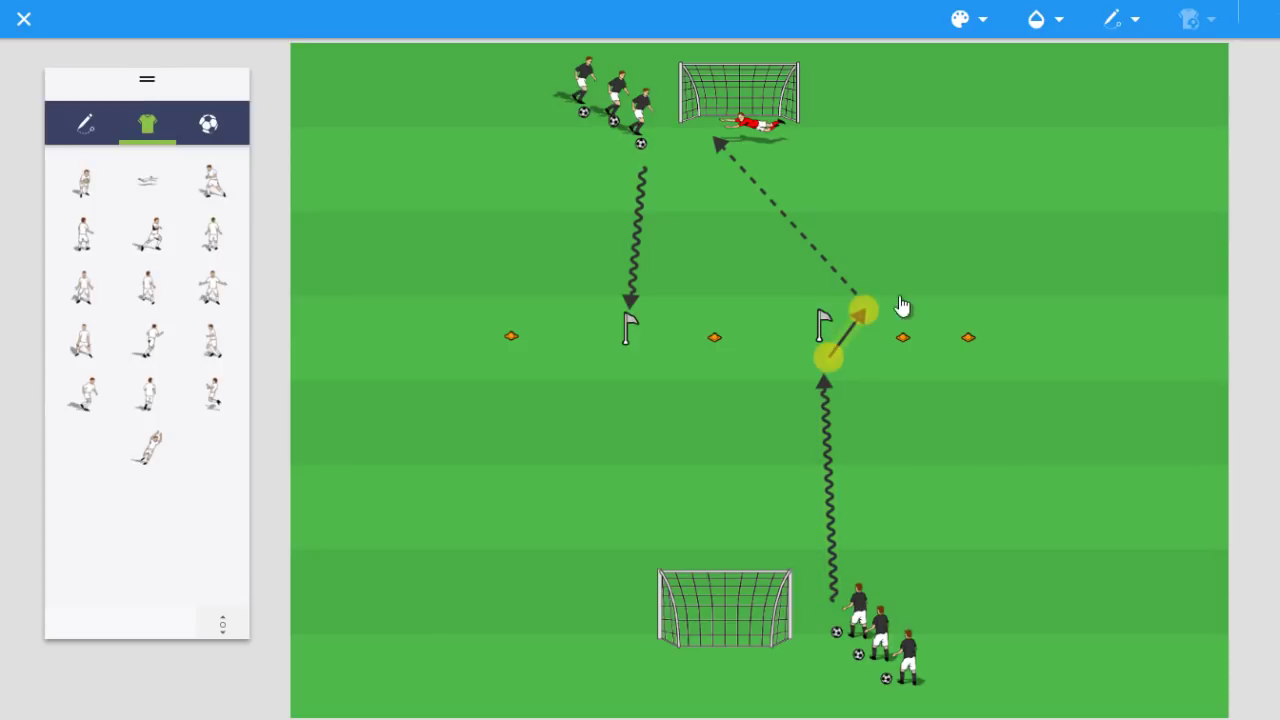
pyautogui.click(836, 272)
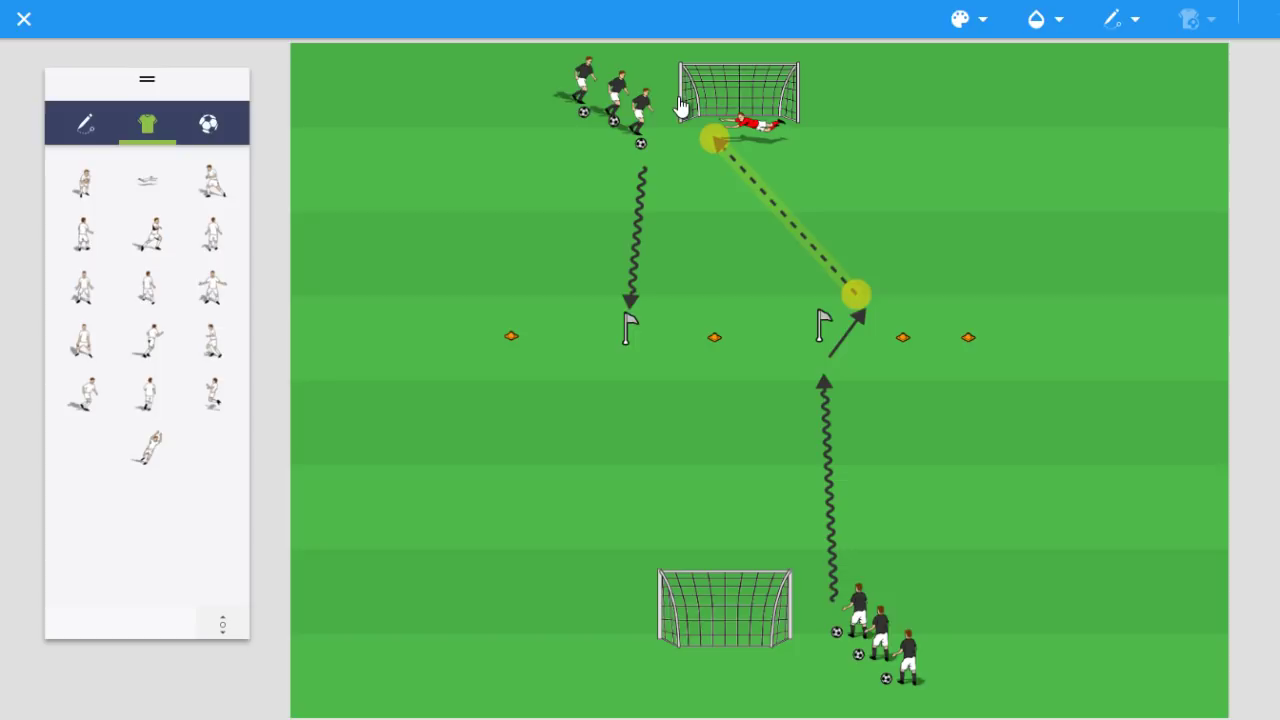
pyautogui.click(829, 435)
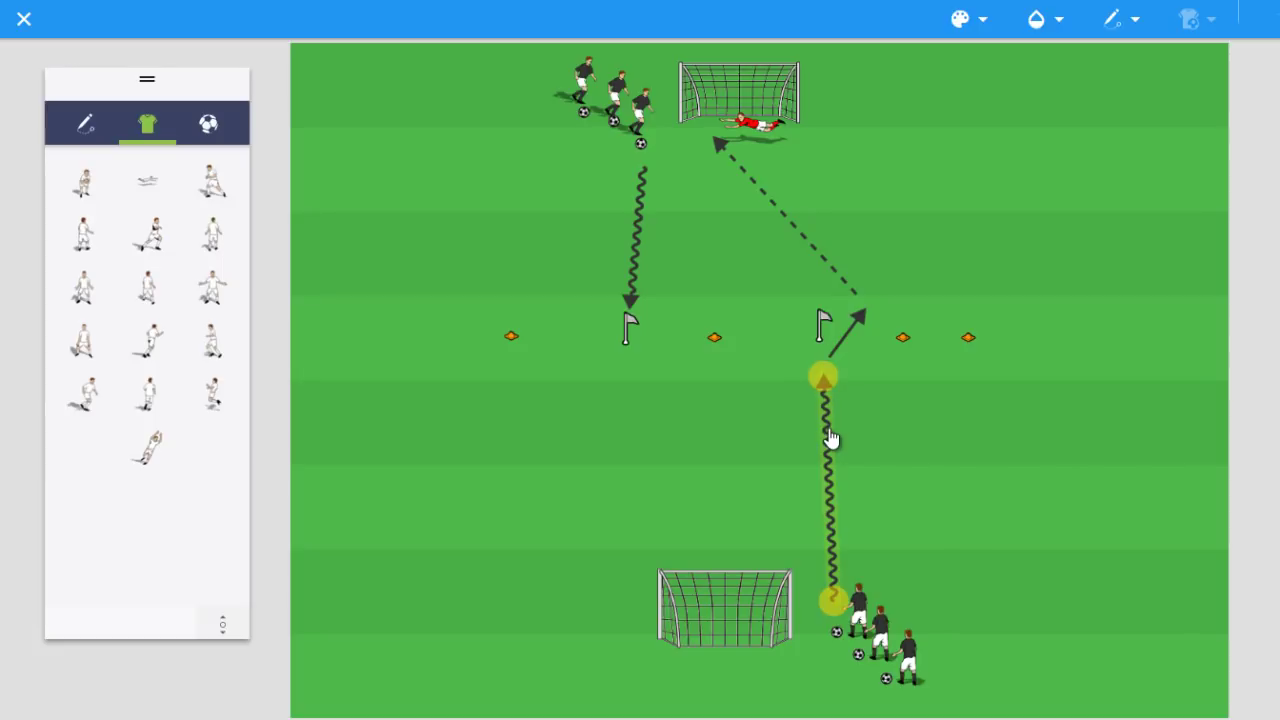
pyautogui.click(858, 320)
pyautogui.click(843, 280)
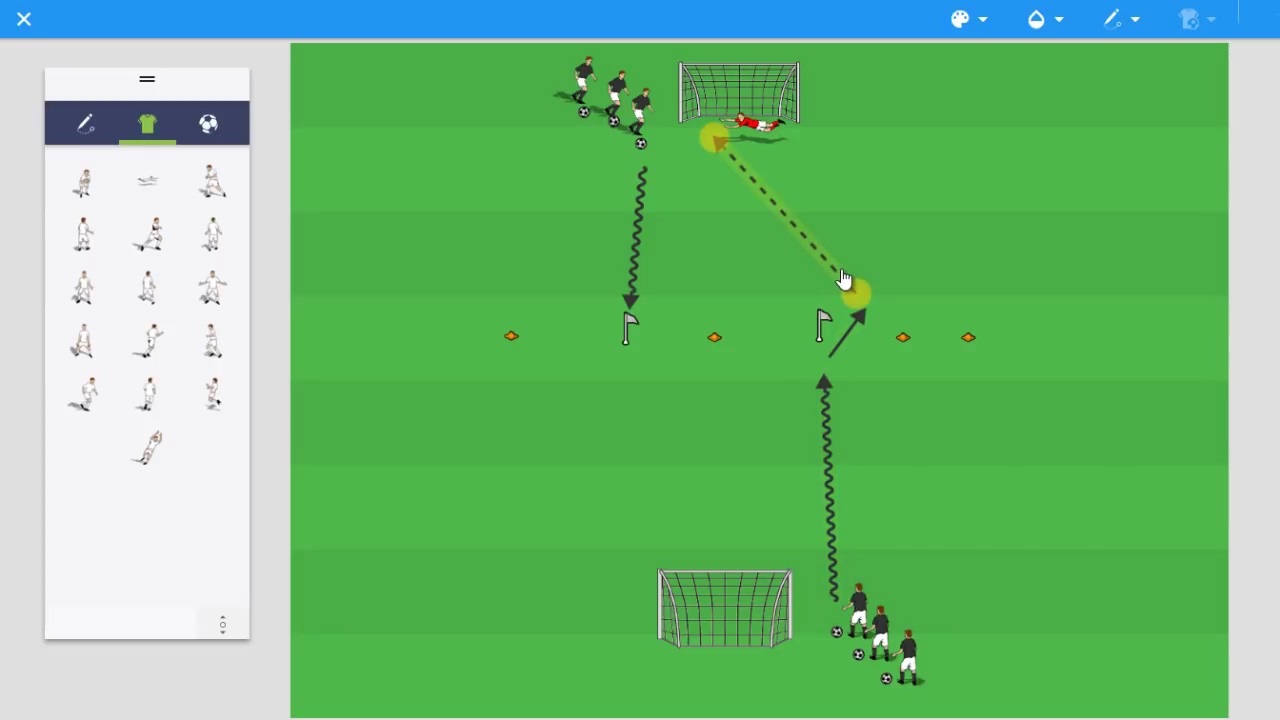
# Delete both wavy run-with-ball arrows, the lower one at the right-hand flag and the upper one at the left-hand flag
pyautogui.click(826, 410)
pyautogui.press('Delete')
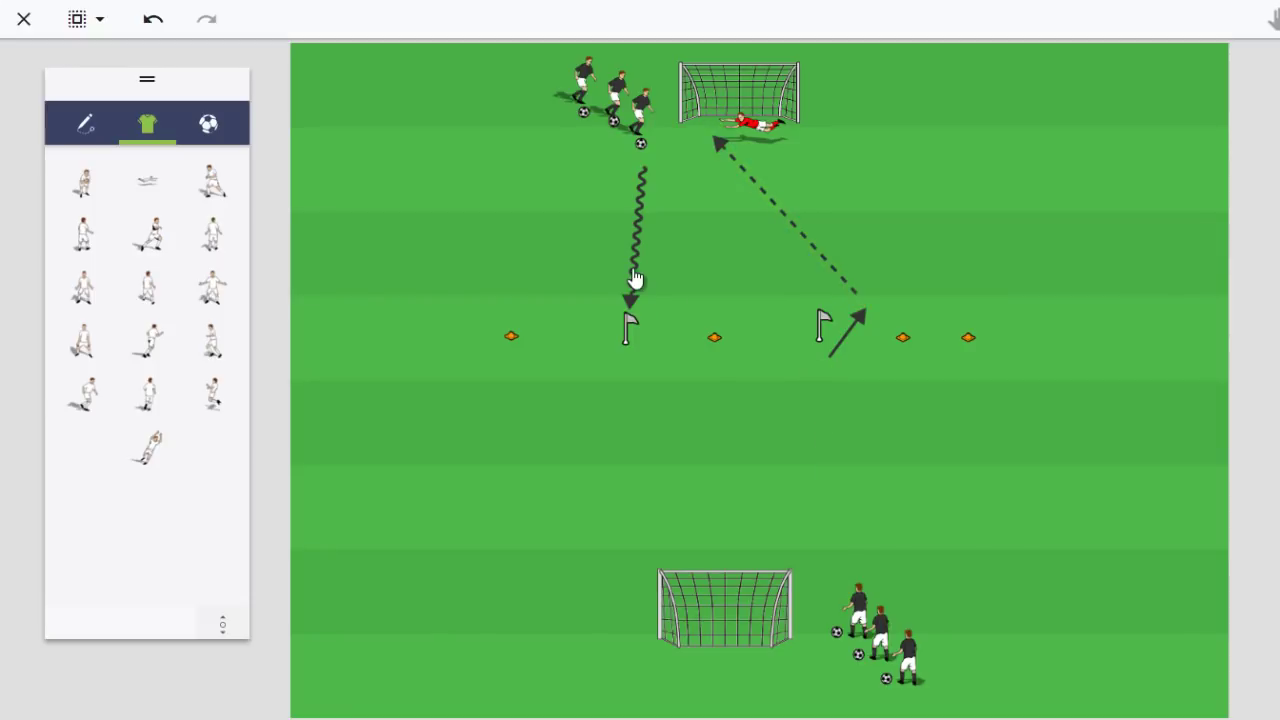
pyautogui.click(634, 278)
pyautogui.press('Delete')
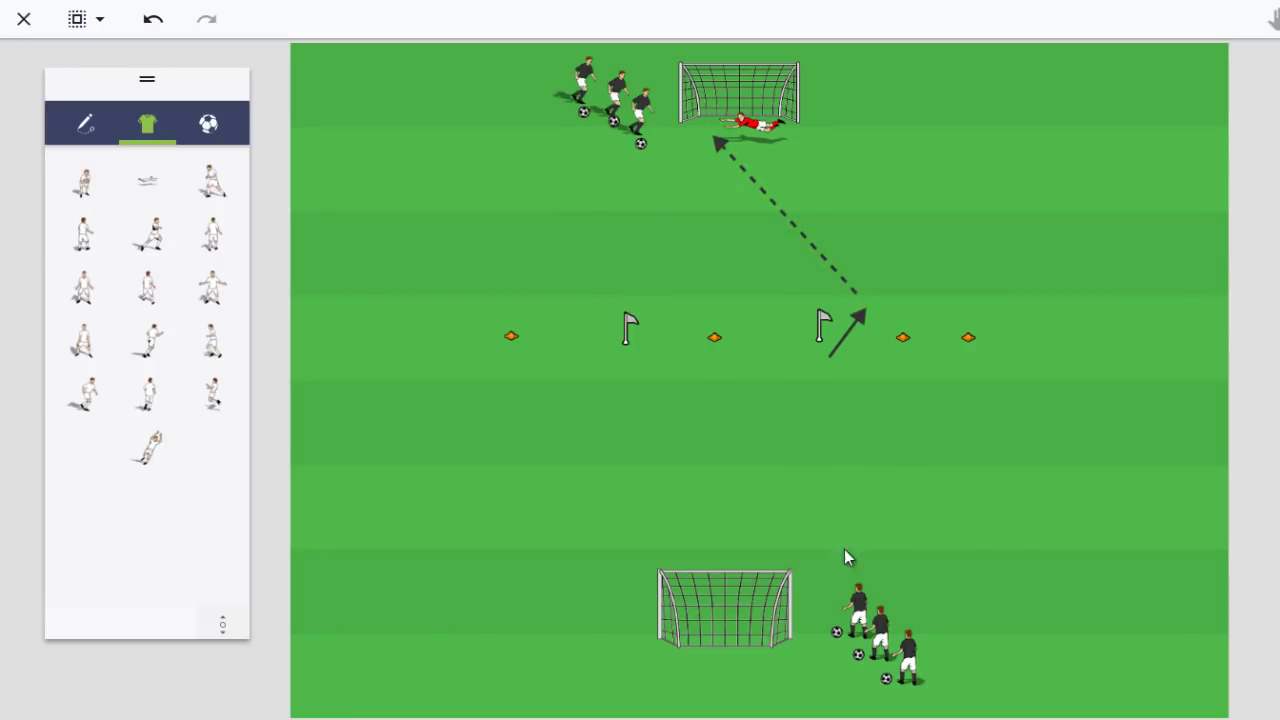
# Duplicate the front player of the upper line and place the copy just below the right-hand flag
pyautogui.click(640, 110)
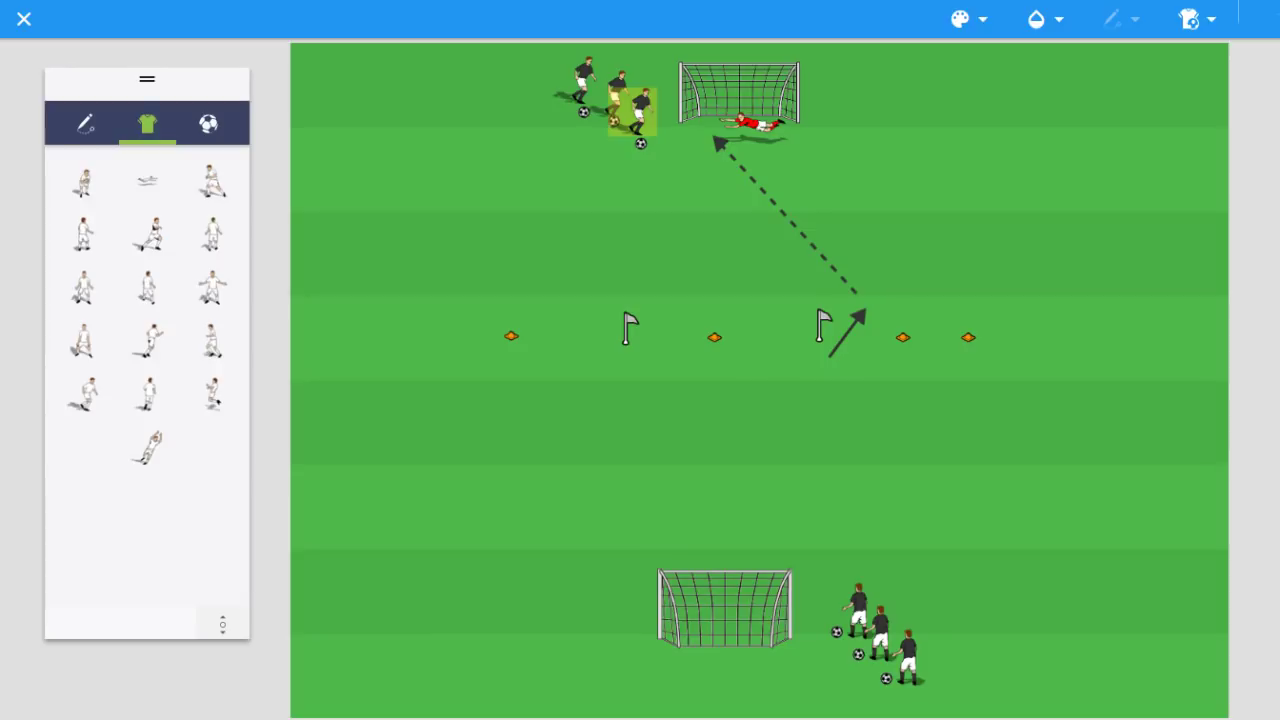
pyautogui.hotkey('ctrl', 'c')
pyautogui.hotkey('ctrl', 'v')
pyautogui.moveTo(640, 112); pyautogui.dragTo(832, 364)
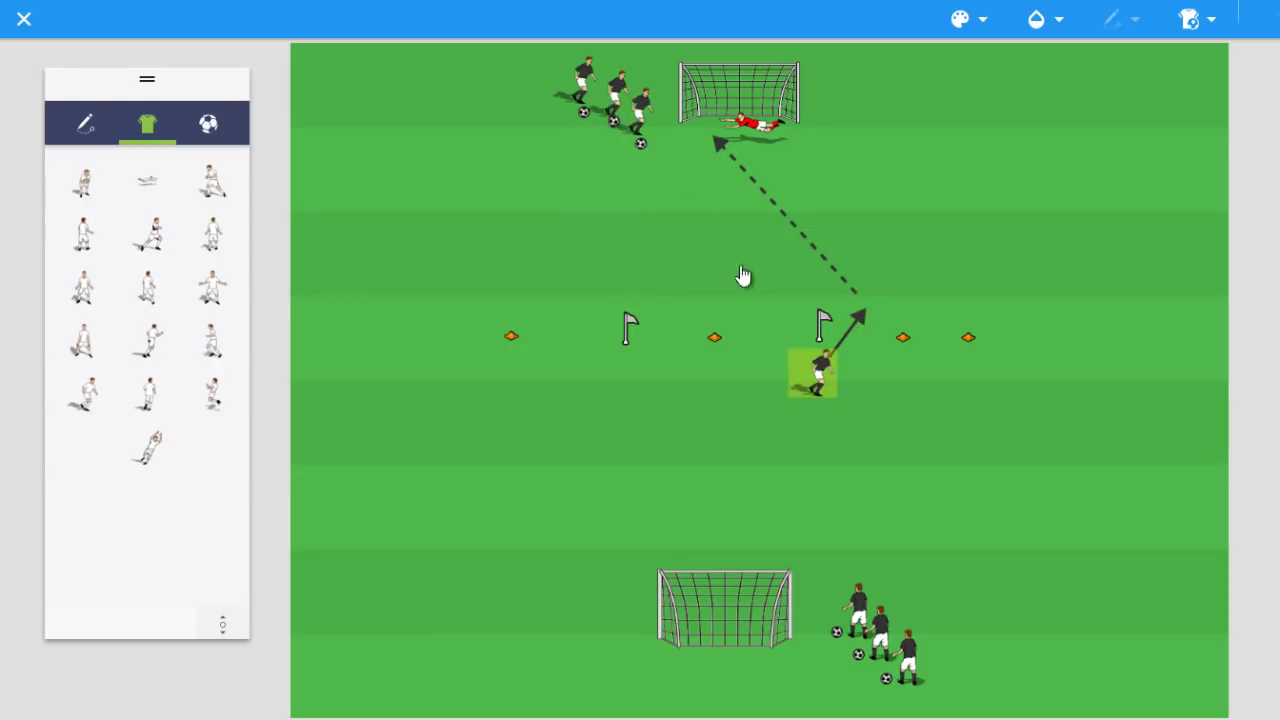
# Duplicate the front player of the lower line and place the copy just above the left-hand flag
pyautogui.click(846, 624)
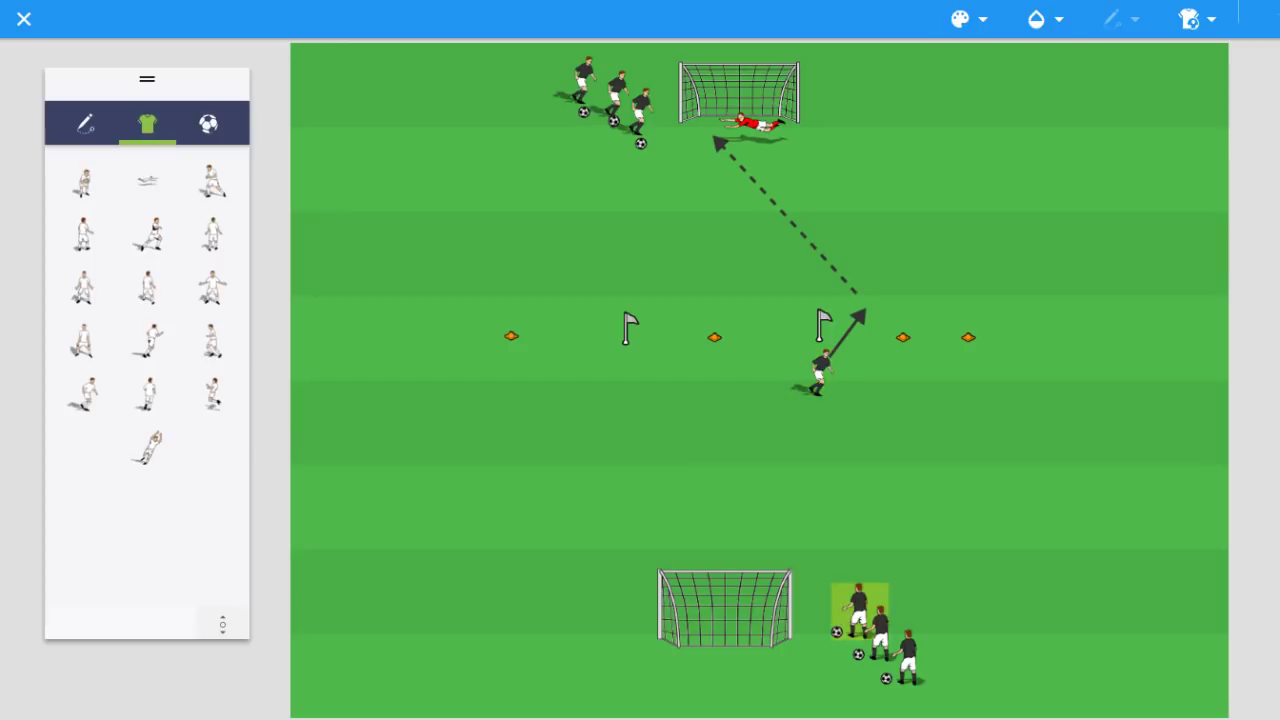
pyautogui.hotkey('ctrl', 'v')
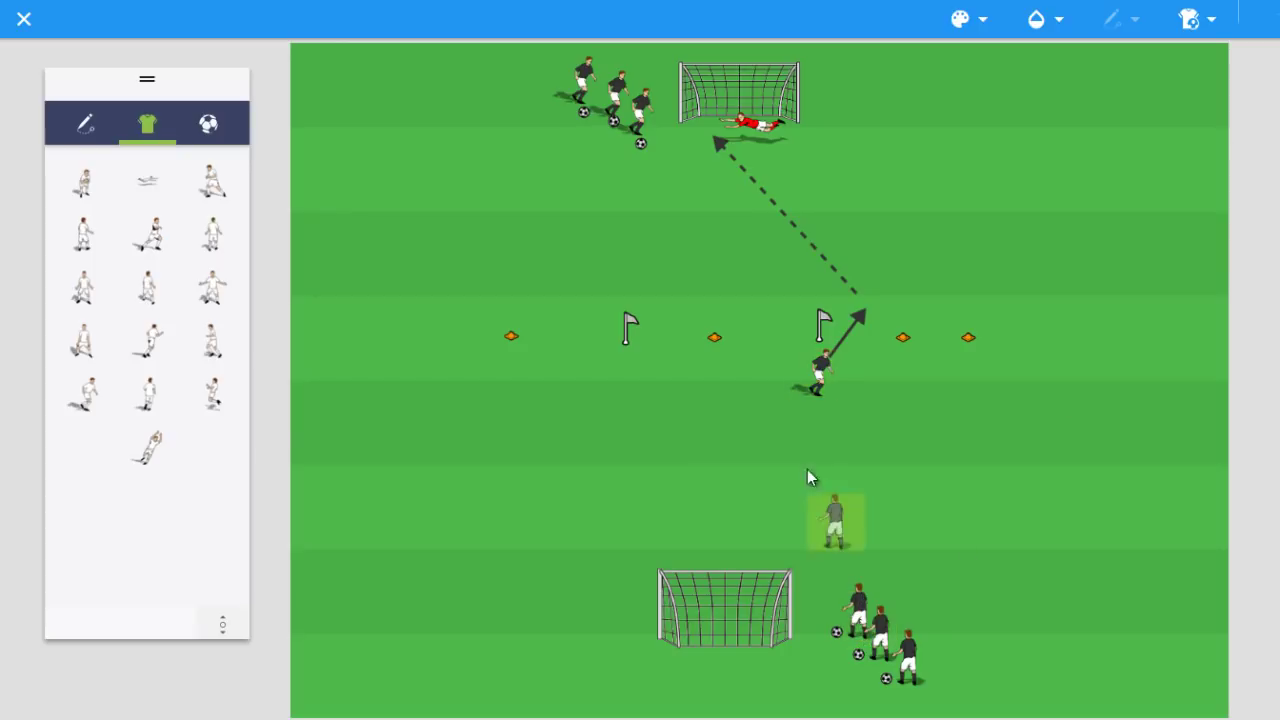
pyautogui.moveTo(807, 469); pyautogui.dragTo(639, 268)
pyautogui.click(664, 174)
pyautogui.click(857, 296)
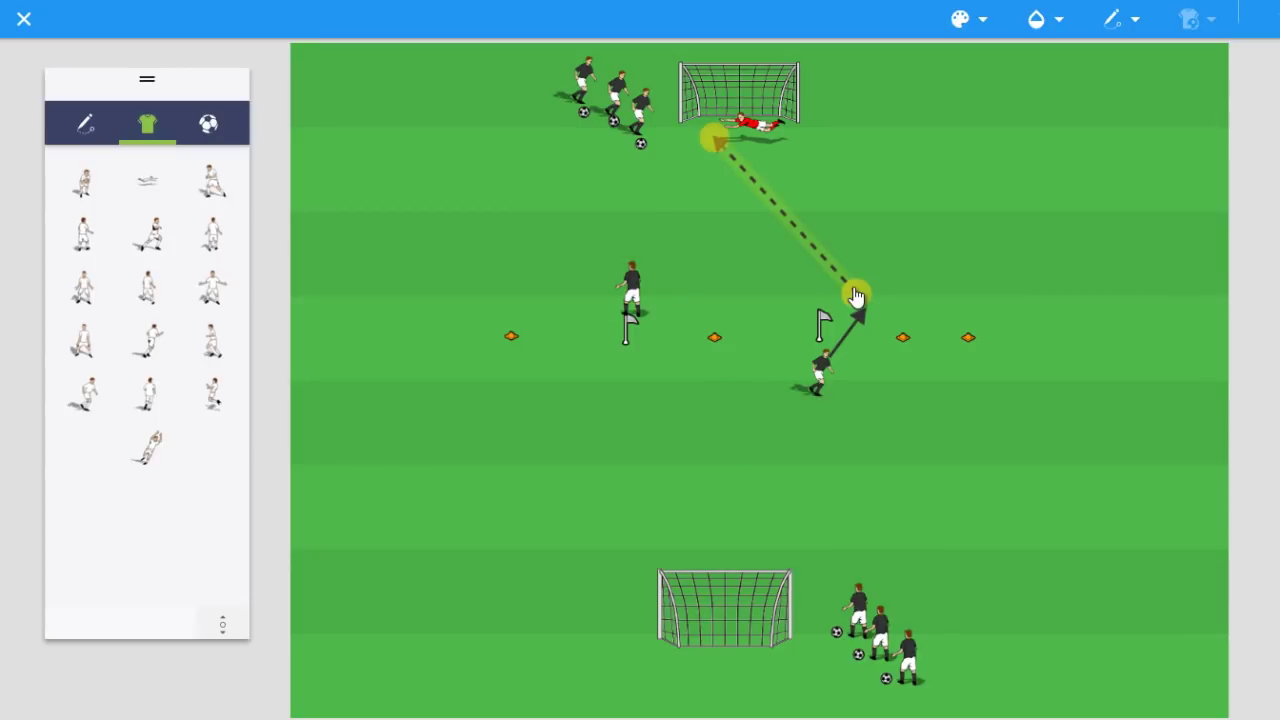
# Draw a straight pass arrow from the lower line of players up to the player at the right-hand flag and make it dashed
pyautogui.click(90, 125)
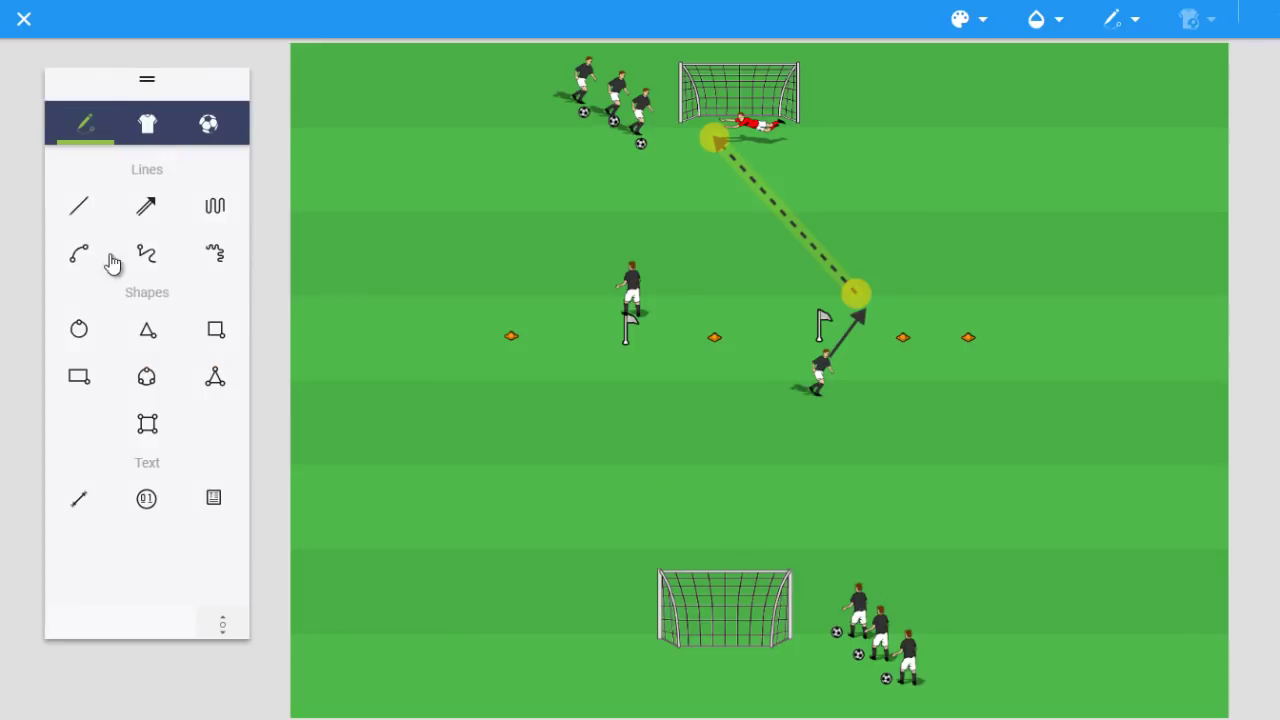
pyautogui.click(81, 208)
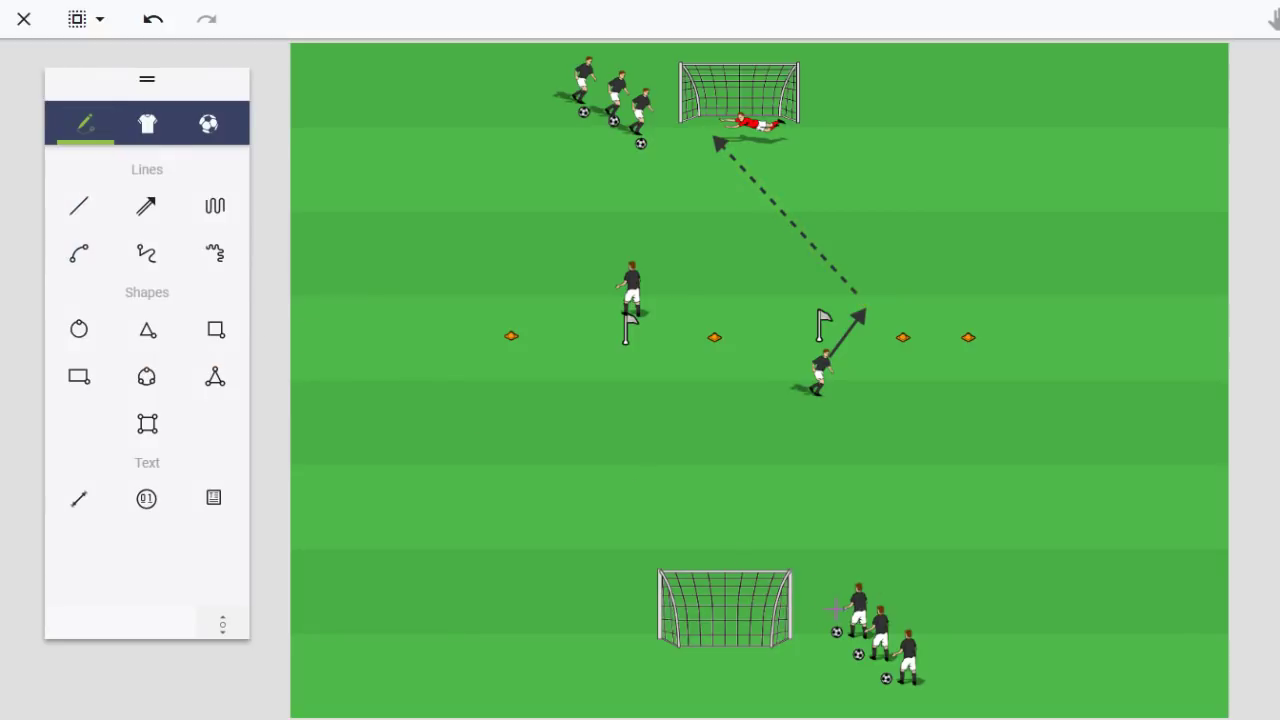
pyautogui.moveTo(821, 606)
pyautogui.mouseDown()
pyautogui.moveTo(830, 415)
pyautogui.moveTo(823, 603)
pyautogui.moveTo(826, 593)
pyautogui.mouseUp()
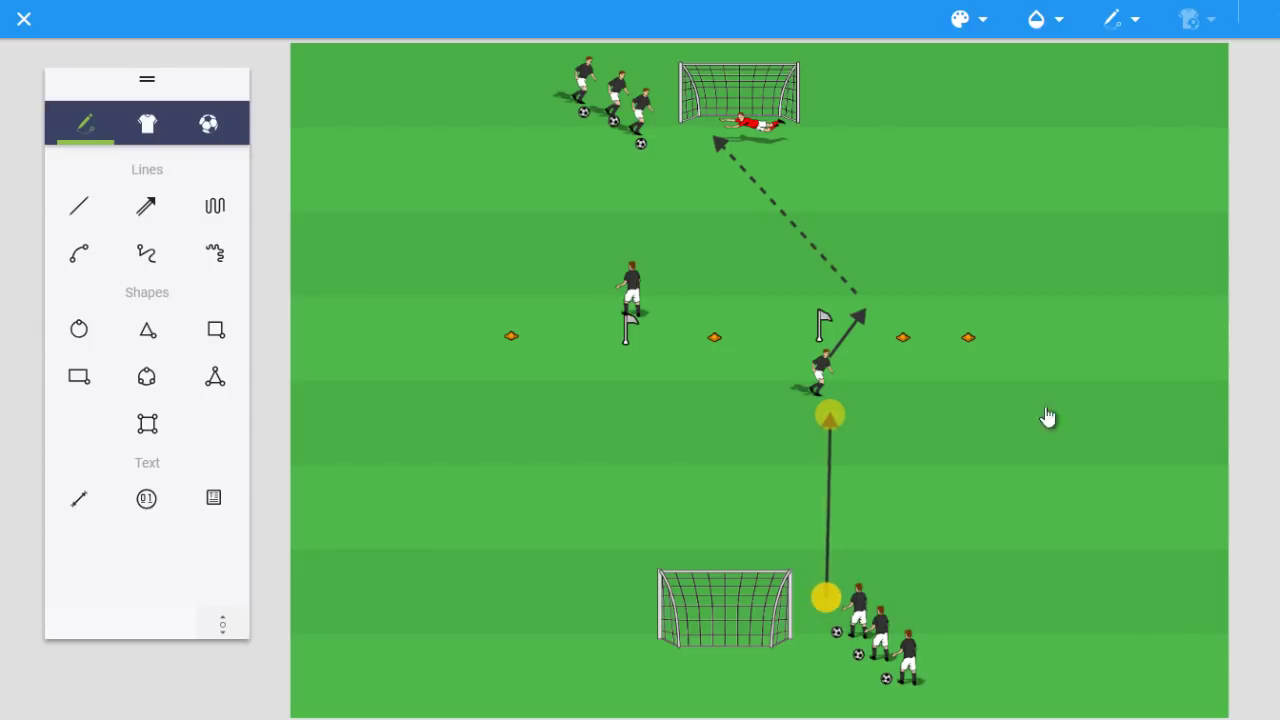
pyautogui.click(1102, 30)
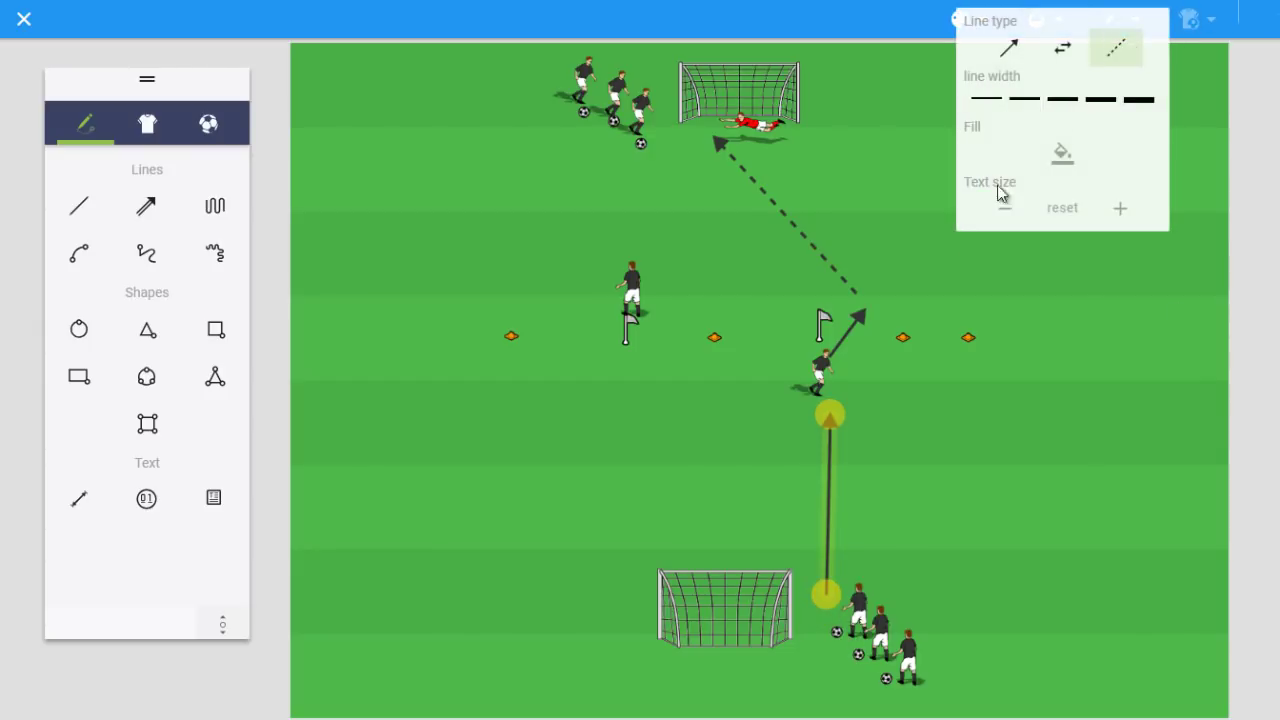
pyautogui.click(1116, 47)
# Move the player below the right-hand flag up so that he stands right at the flag
pyautogui.click(846, 357)
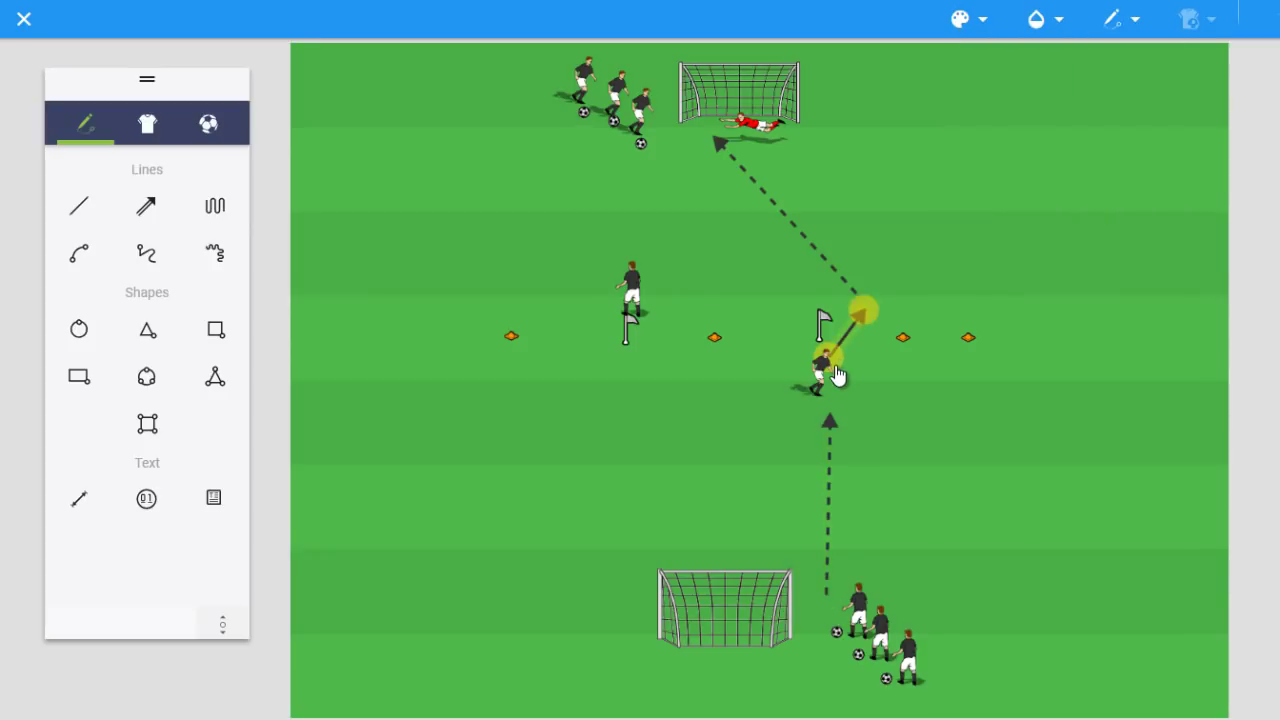
pyautogui.moveTo(840, 378)
pyautogui.mouseDown()
pyautogui.moveTo(849, 386)
pyautogui.moveTo(840, 350)
pyautogui.moveTo(846, 377)
pyautogui.moveTo(826, 368)
pyautogui.mouseUp()
pyautogui.click(853, 335)
pyautogui.click(854, 333)
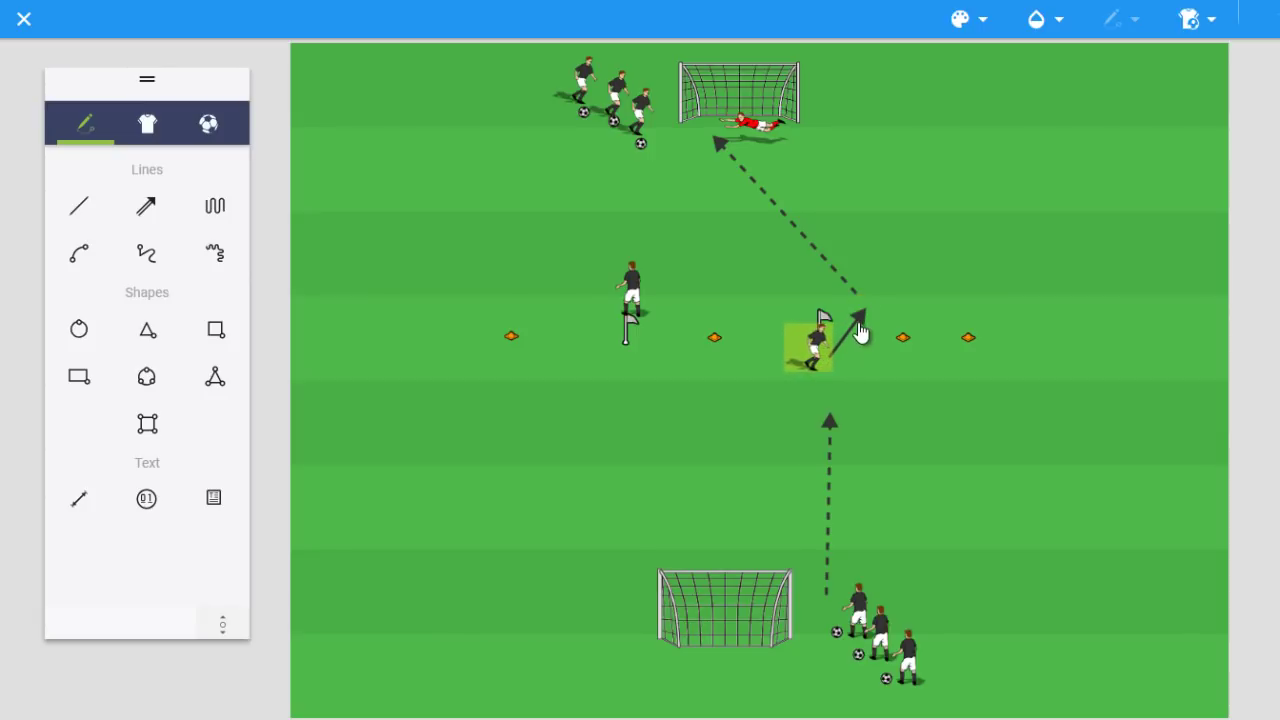
pyautogui.click(853, 331)
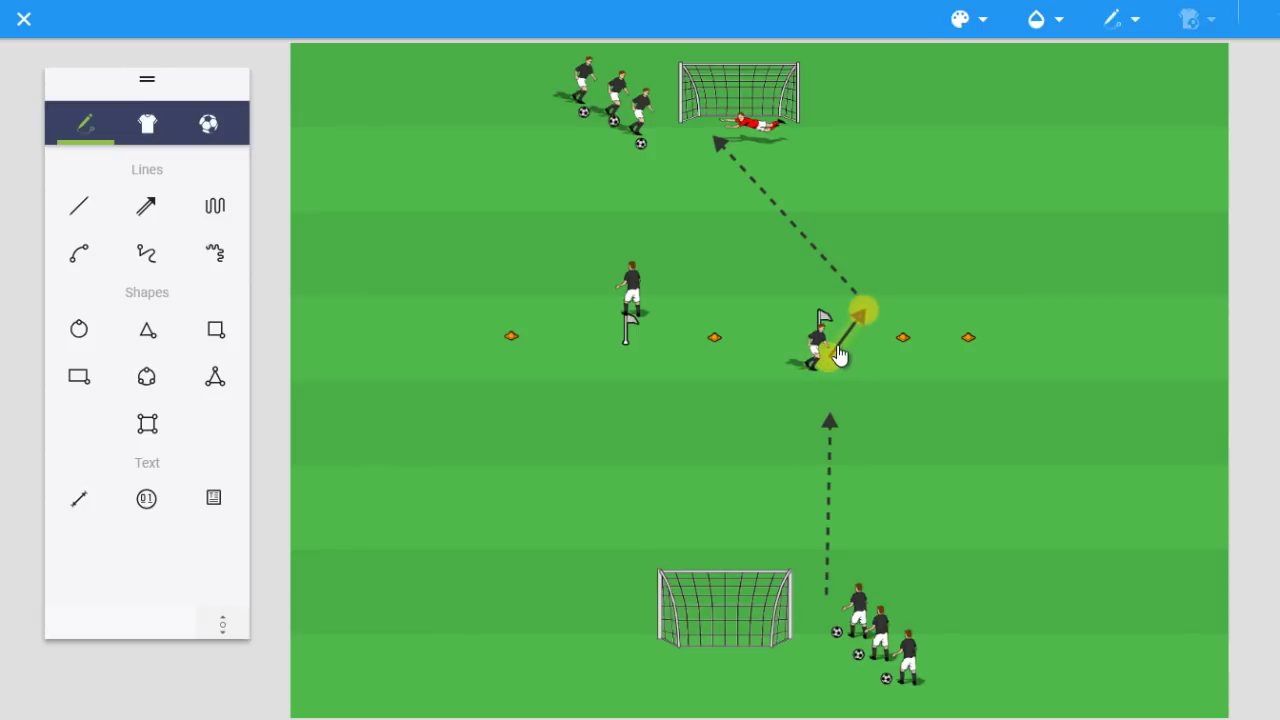
pyautogui.click(853, 294)
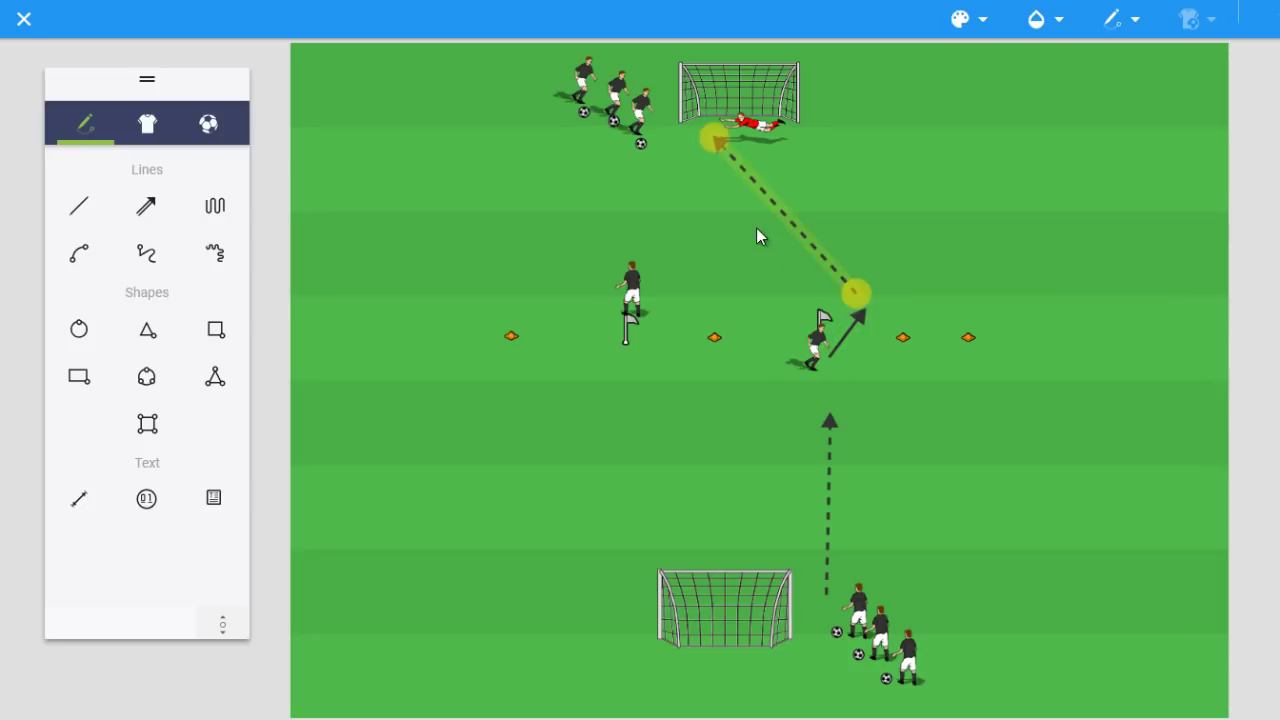
# Extend the dashed pass arrow closer to the player at the right-hand flag and place a copy of it to its right
pyautogui.click(838, 428)
pyautogui.moveTo(834, 432); pyautogui.dragTo(840, 400)
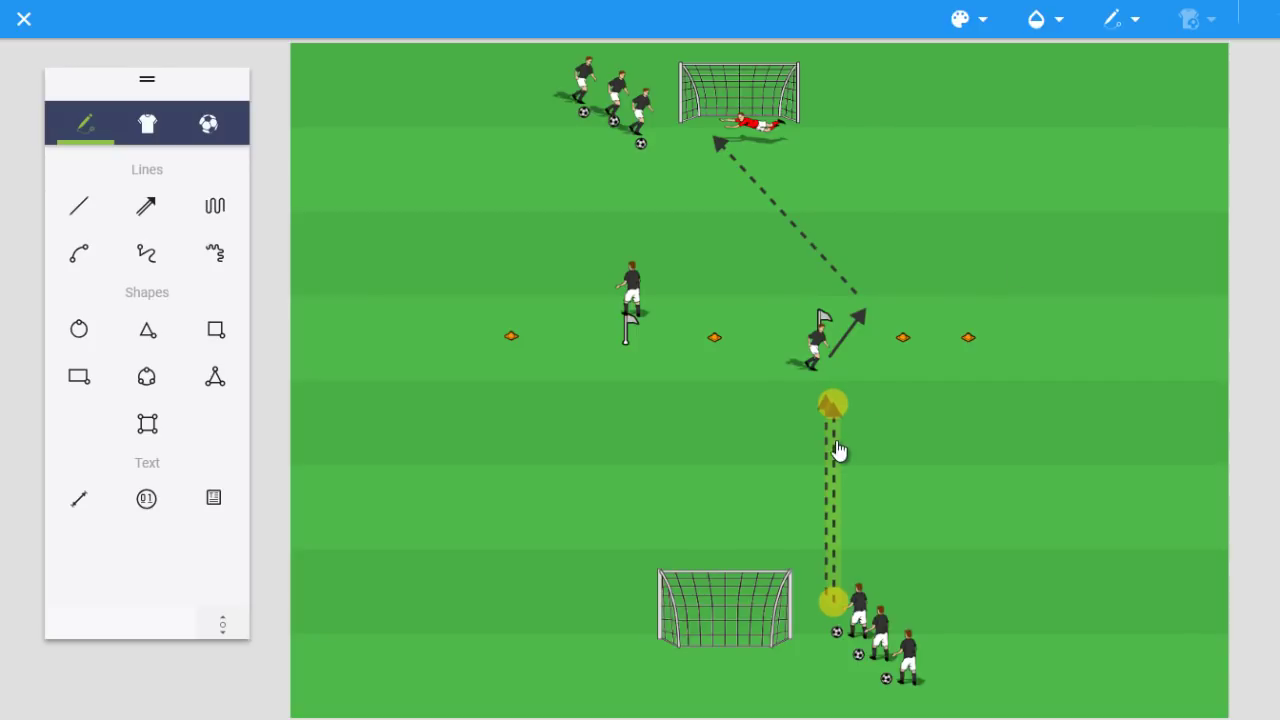
pyautogui.moveTo(837, 451); pyautogui.dragTo(915, 431)
# Reshape the copied dashed arrow into a short return pass down to the right, and move the solid arrow to run from the lower players towards its tip
pyautogui.moveTo(900, 572); pyautogui.dragTo(836, 376)
pyautogui.moveTo(924, 388); pyautogui.dragTo(918, 426)
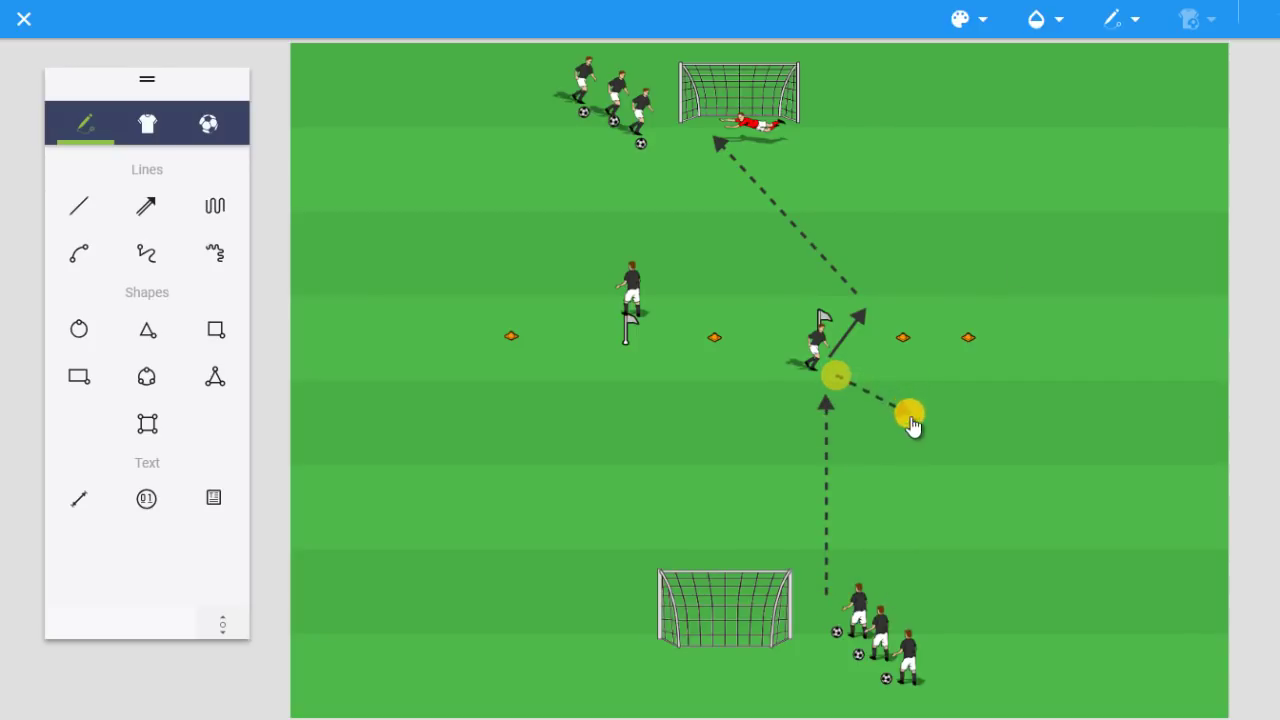
pyautogui.moveTo(845, 345); pyautogui.dragTo(885, 587)
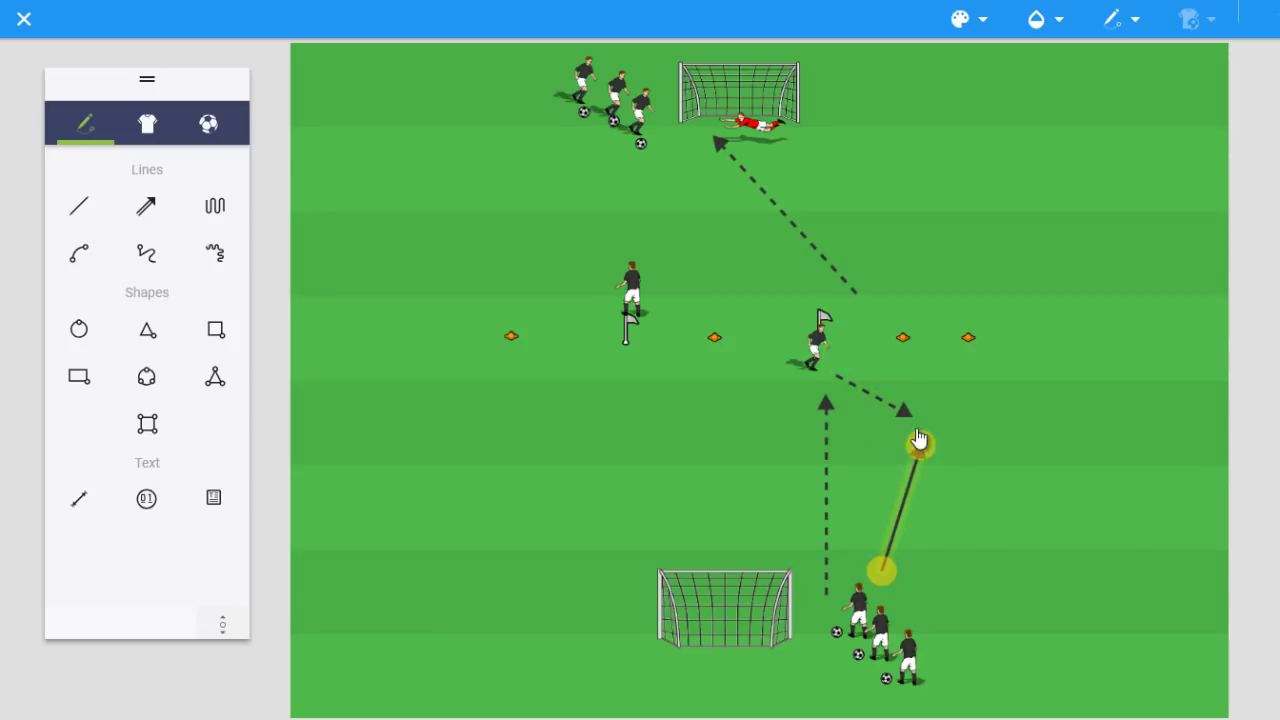
pyautogui.click(840, 287)
pyautogui.moveTo(857, 303); pyautogui.dragTo(928, 322)
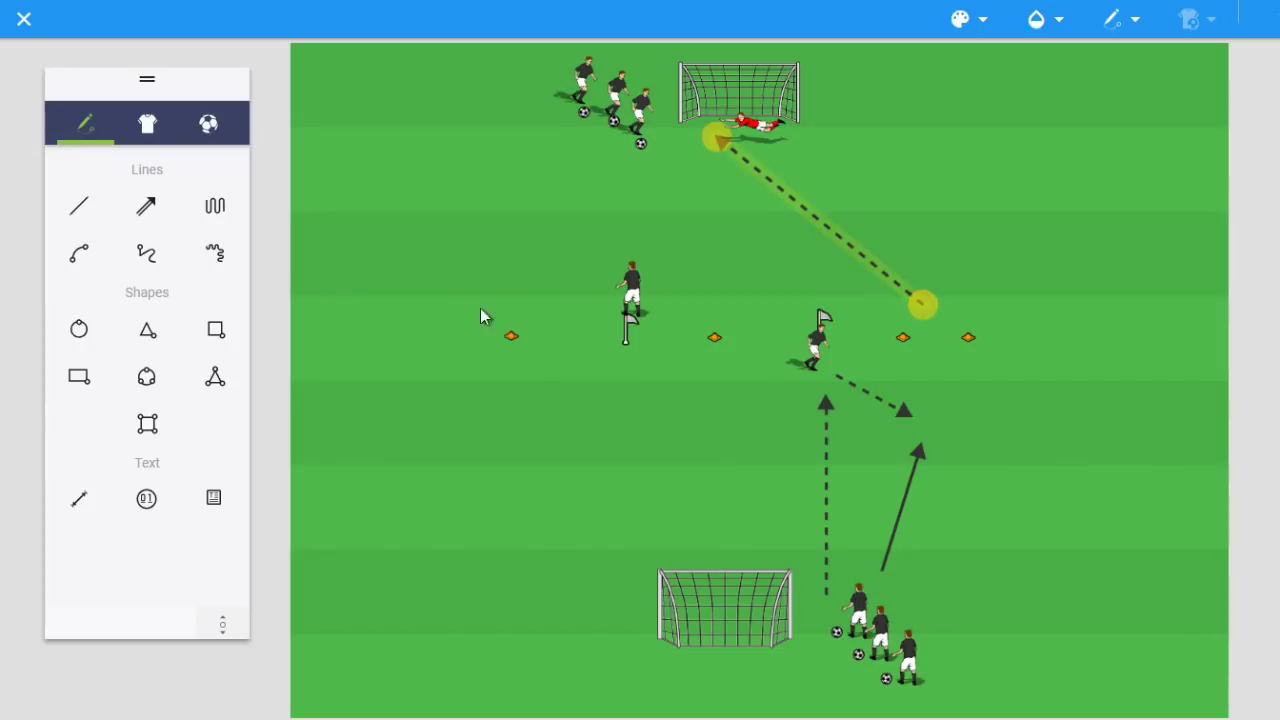
pyautogui.click(218, 210)
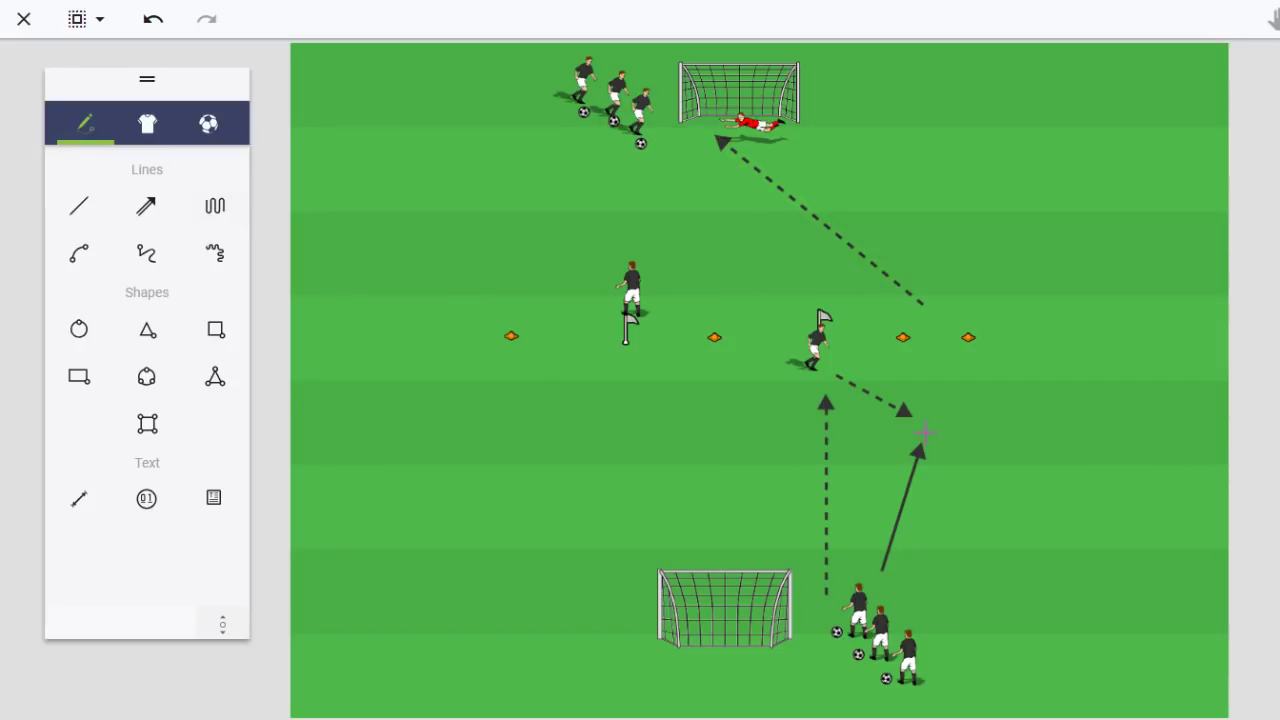
pyautogui.moveTo(909, 432); pyautogui.dragTo(929, 325)
pyautogui.moveTo(918, 430); pyautogui.dragTo(929, 407)
pyautogui.click(997, 403)
pyautogui.click(933, 353)
pyautogui.press('Delete')
# Reshape the dashed shot arrow to run from the return pass's tip to just above the right-hand flag, and reposition the goalkeeper at the upper goal
pyautogui.click(920, 309)
pyautogui.moveTo(920, 312); pyautogui.dragTo(926, 402)
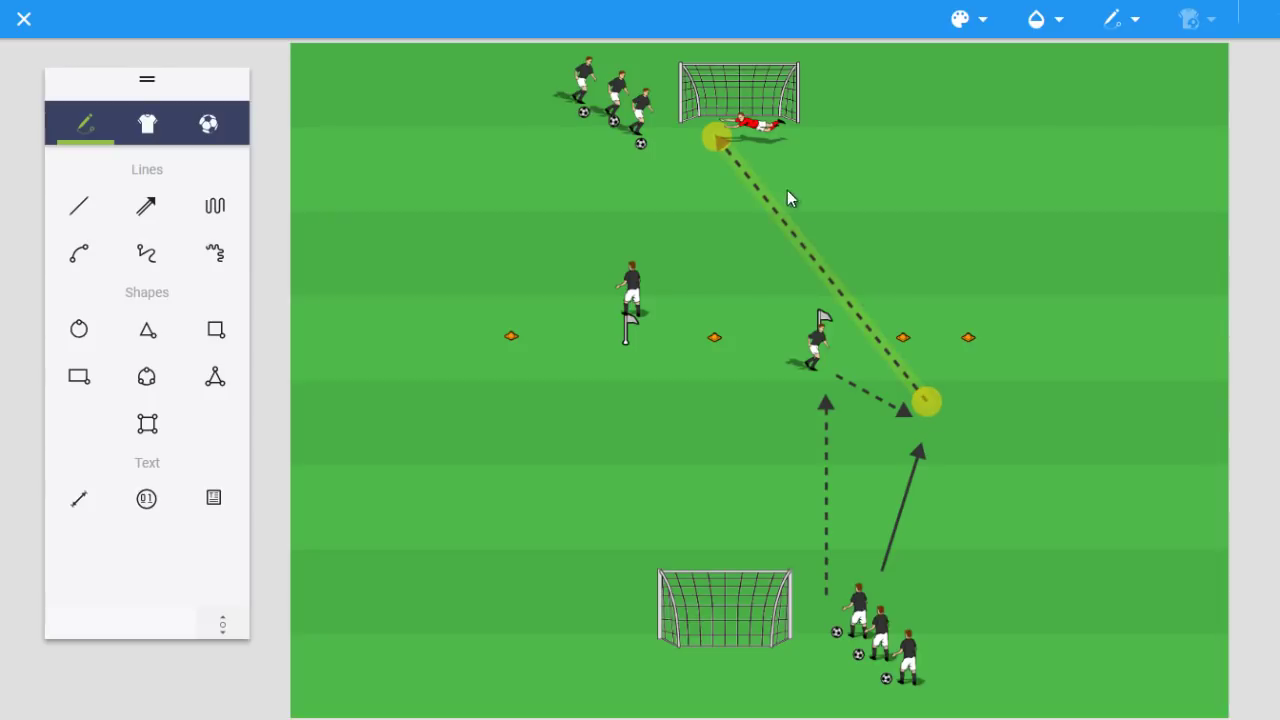
pyautogui.moveTo(725, 160); pyautogui.dragTo(858, 187)
pyautogui.click(731, 157)
pyautogui.click(730, 150)
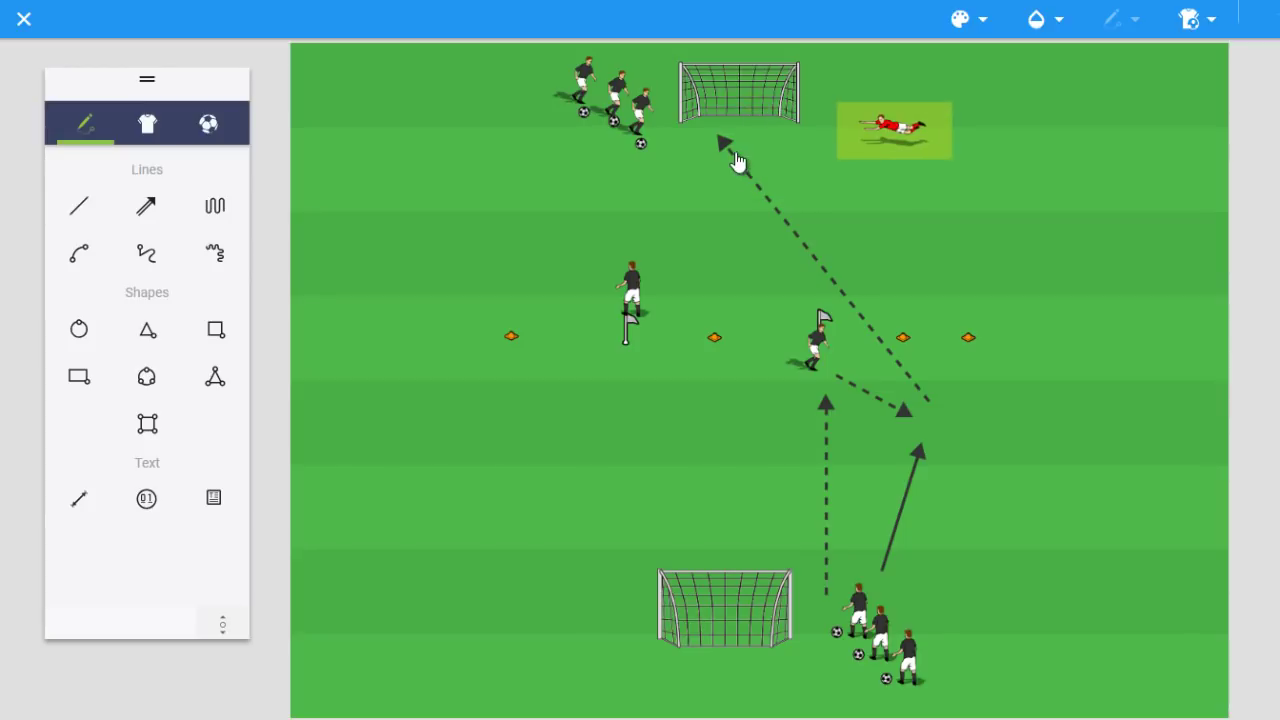
pyautogui.click(729, 151)
pyautogui.moveTo(729, 151); pyautogui.dragTo(790, 280)
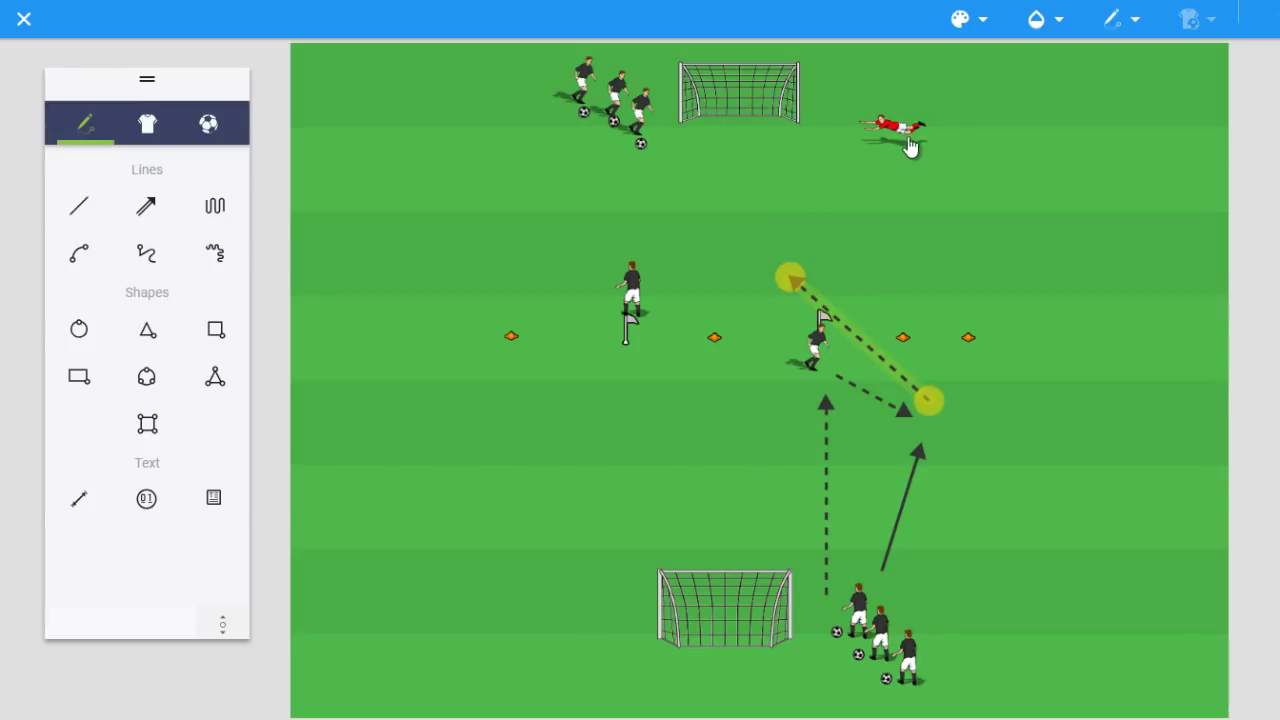
pyautogui.moveTo(910, 147); pyautogui.dragTo(757, 148)
pyautogui.click(815, 355)
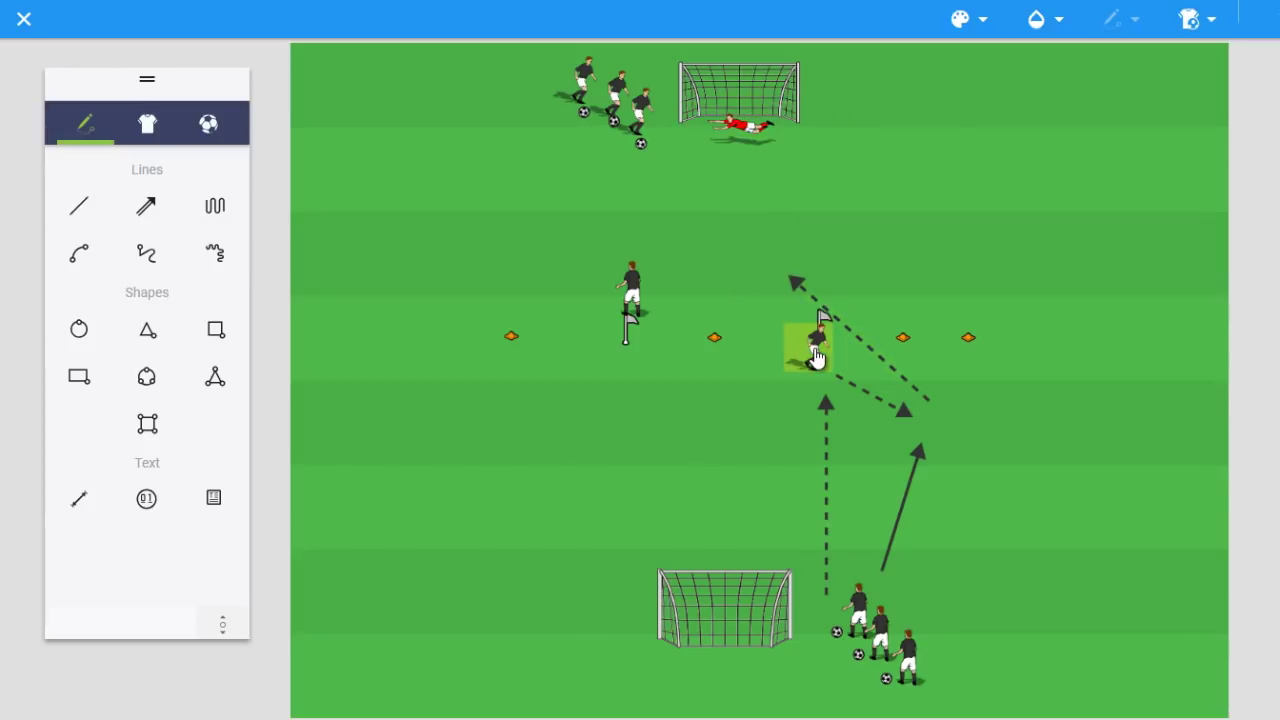